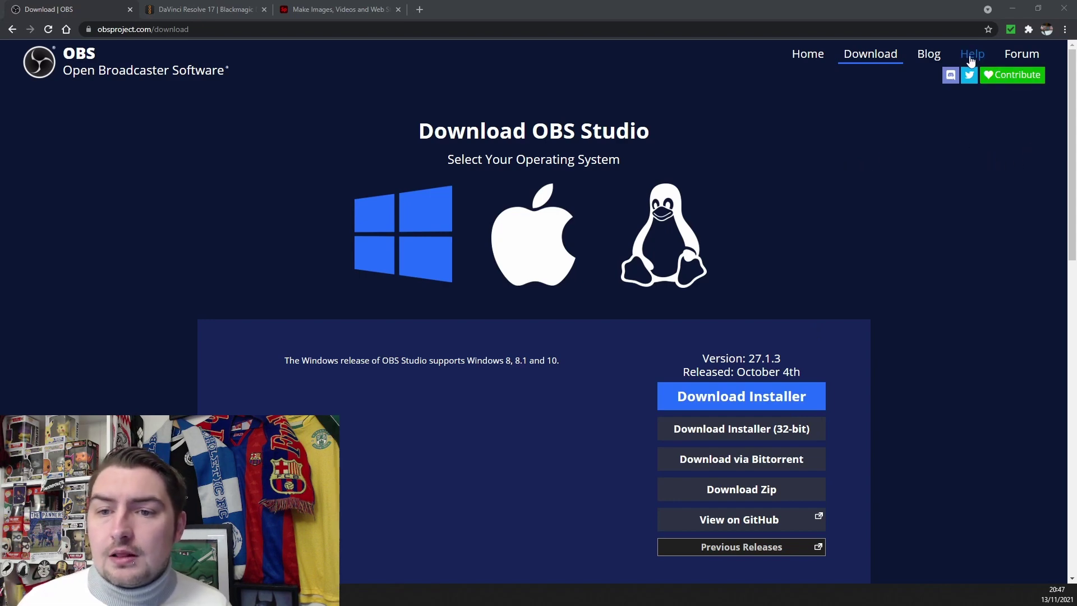
Browse to the OBS home page, skim it, then switch to the OBS Studio window.
scroll(906, 234, down, 4)
scroll(913, 275, up, 4)
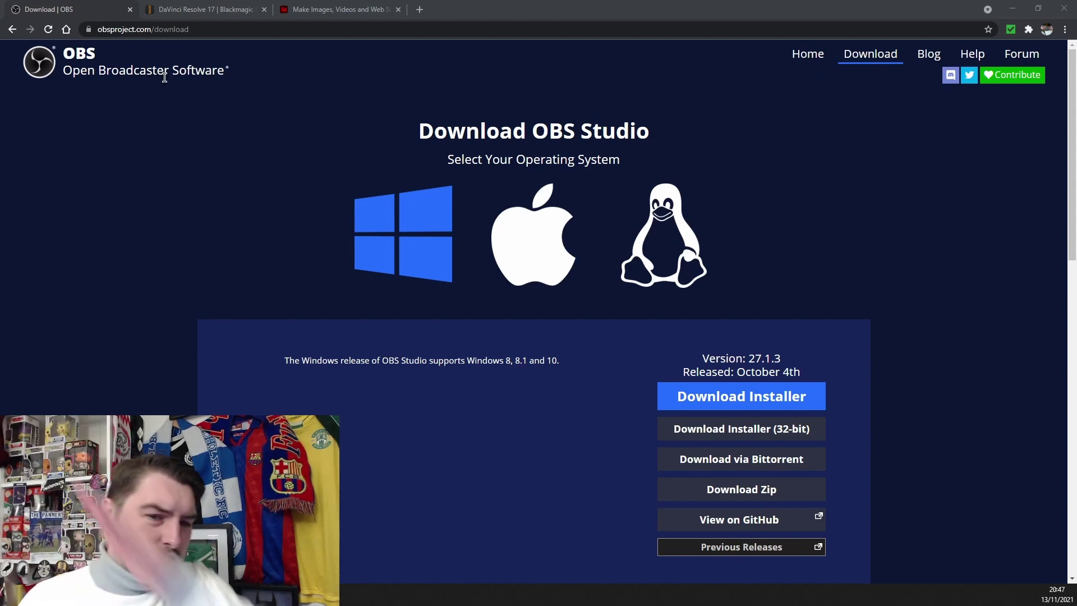
click(813, 63)
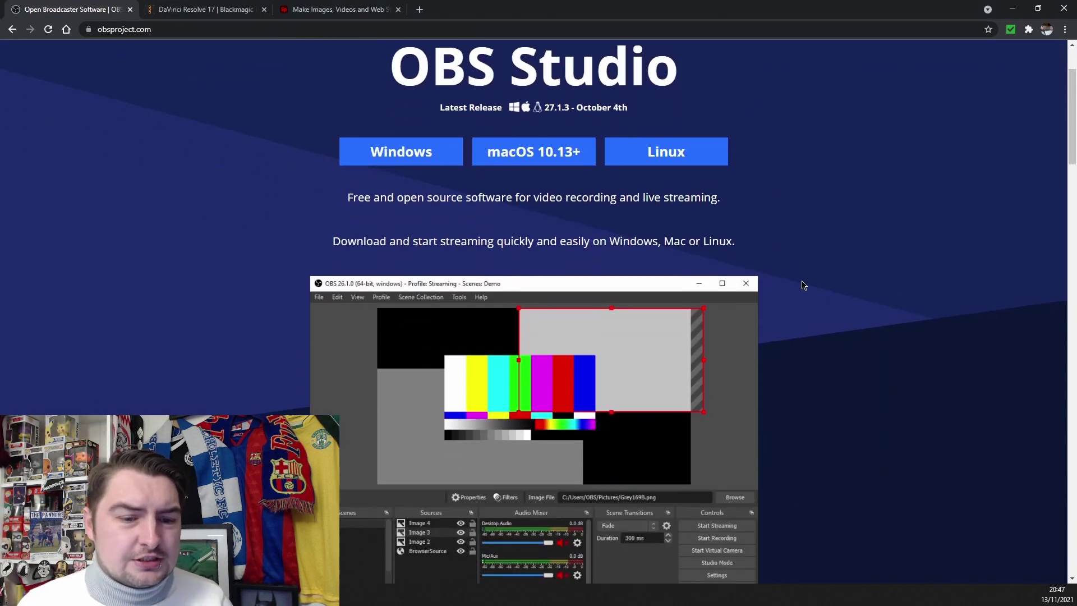
scroll(841, 322, down, 2)
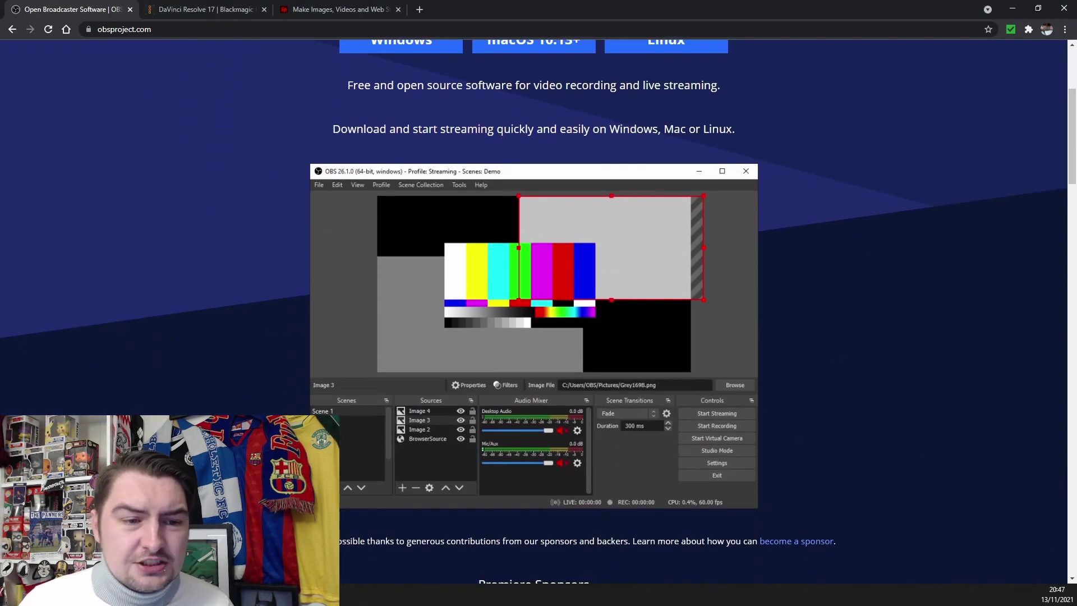
scroll(359, 328, down, 2)
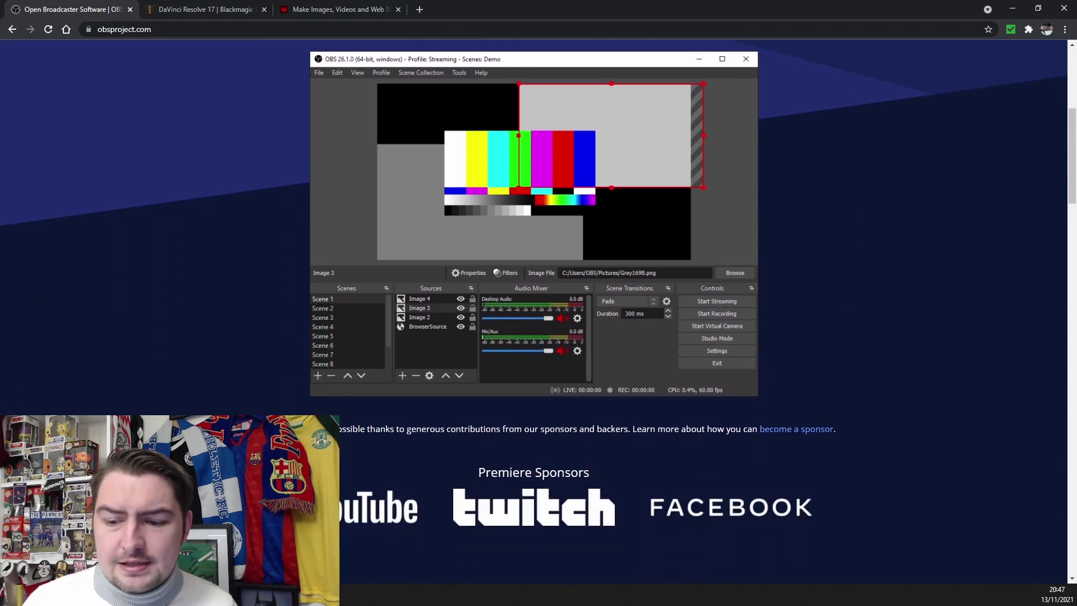
key(alt+Tab)
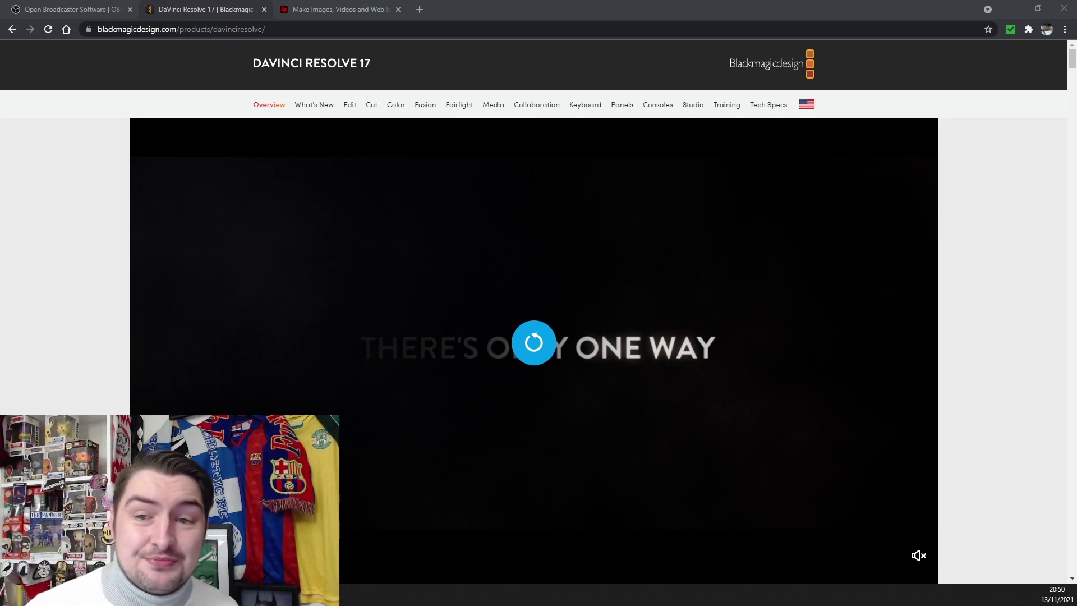
Scroll the DaVinci Resolve 17 overview page down to its Edit section.
click(1011, 143)
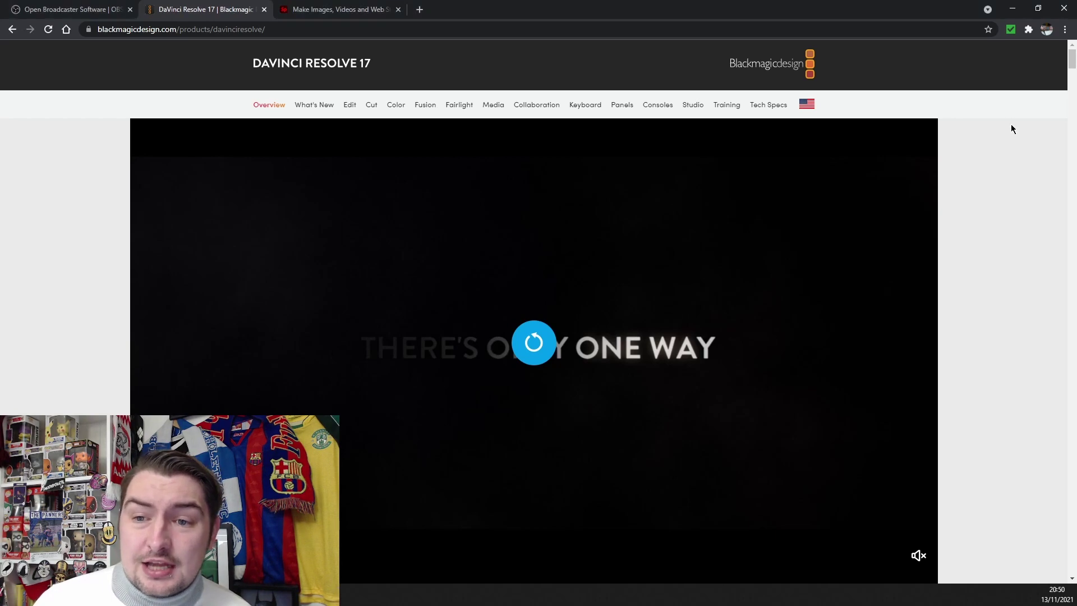
scroll(993, 235, down, 6)
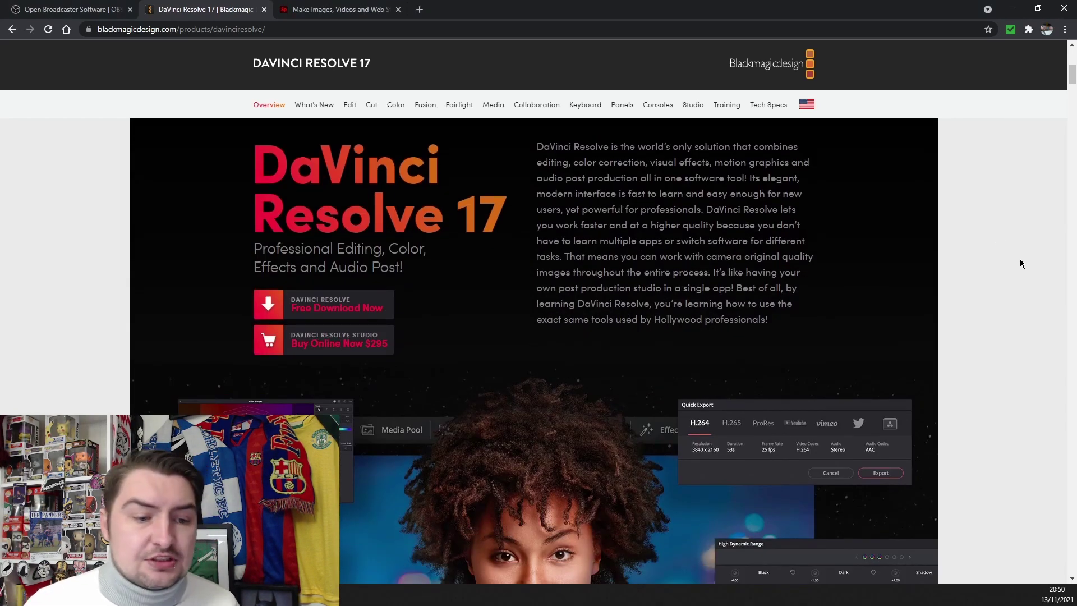
scroll(1019, 264, down, 3)
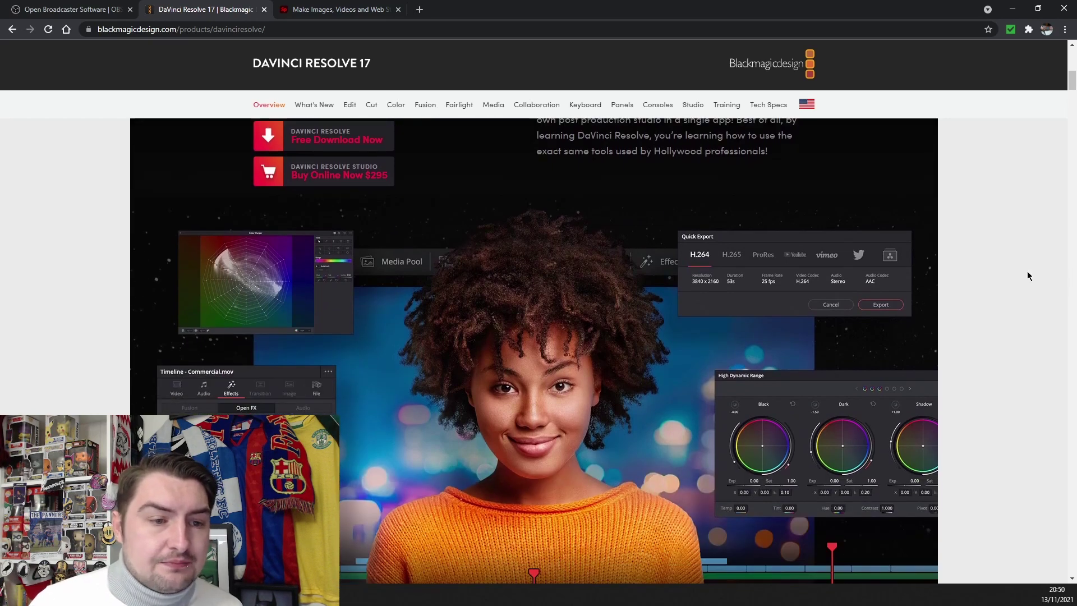
scroll(1026, 276, up, 1)
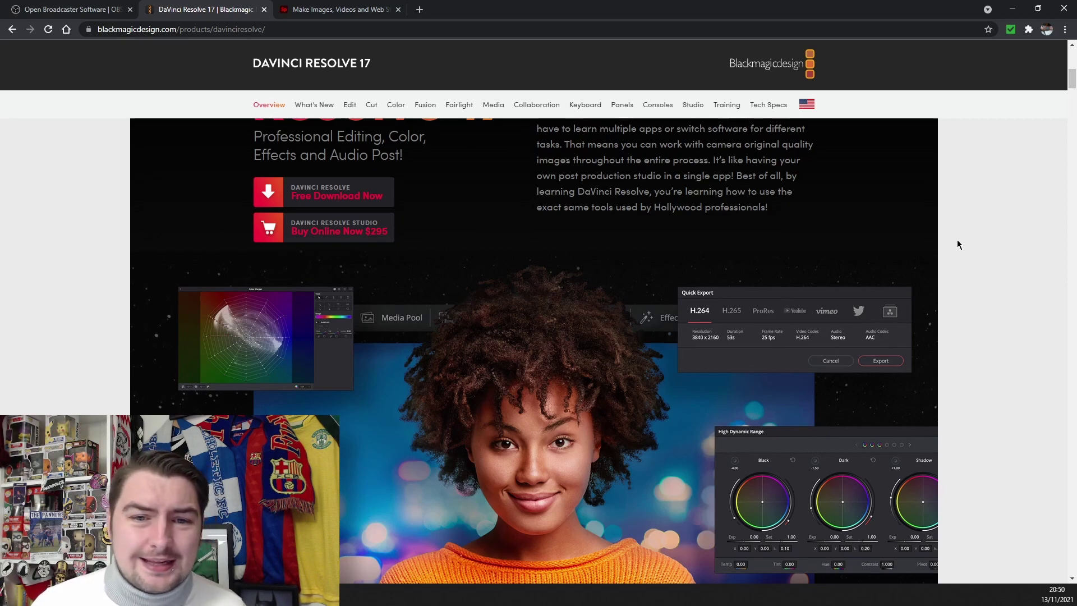
scroll(960, 242, down, 5)
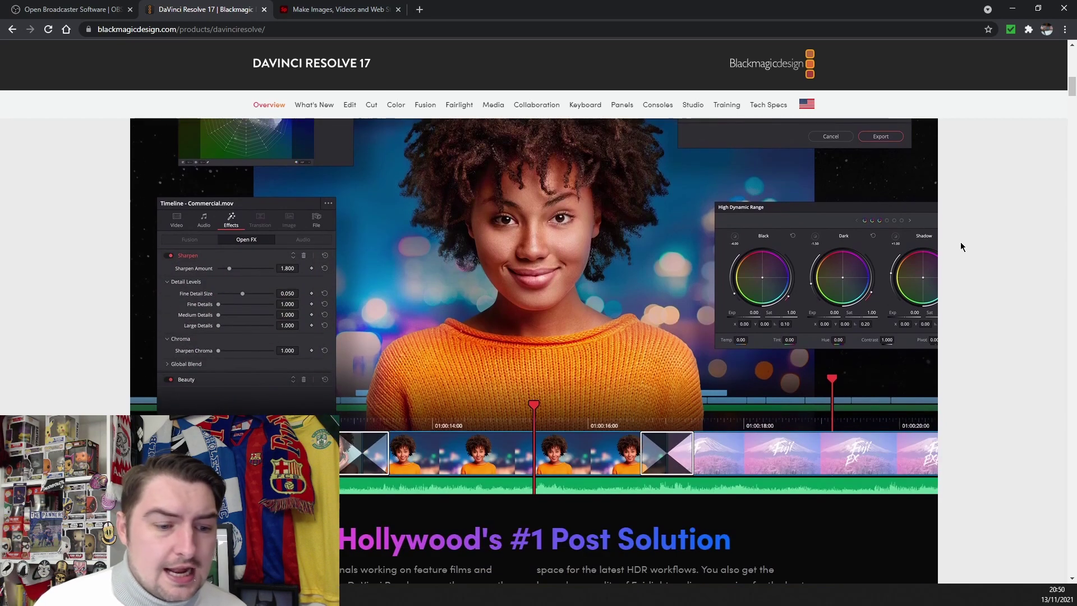
scroll(960, 241, down, 4)
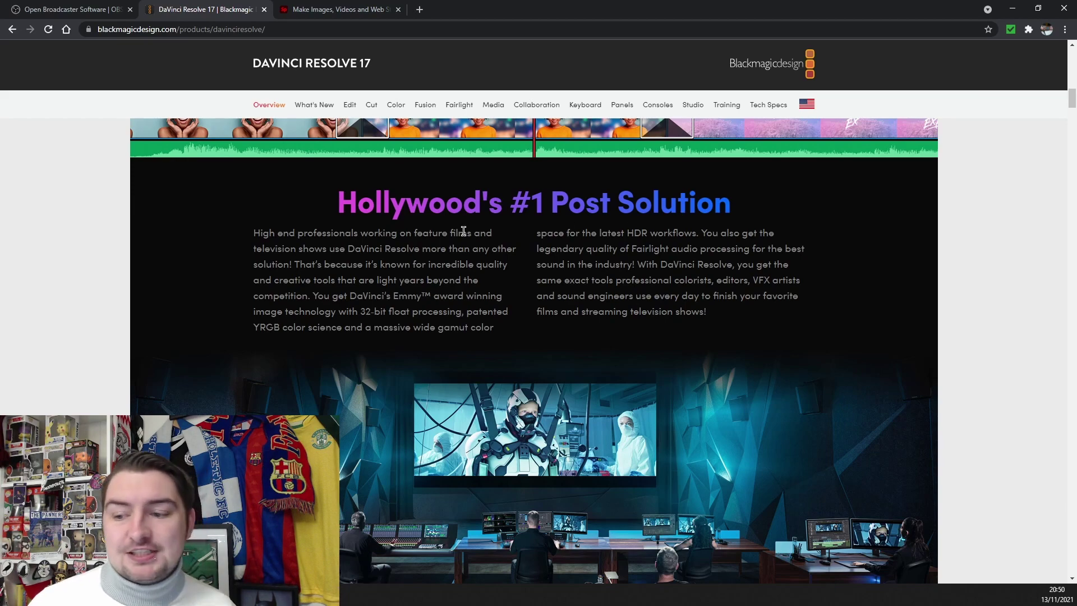
scroll(463, 232, down, 10)
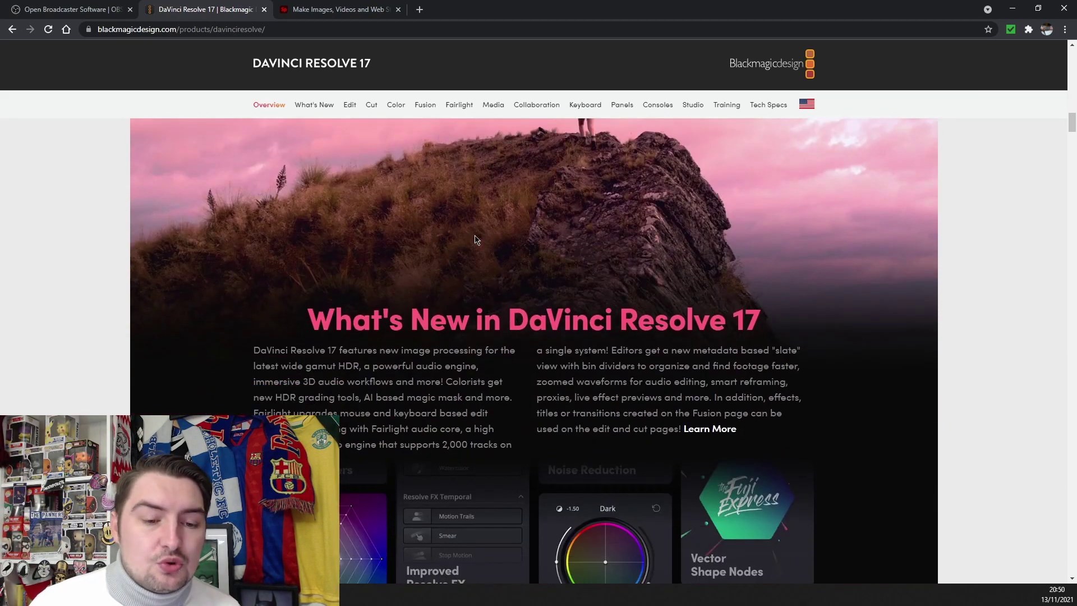
scroll(474, 240, down, 3)
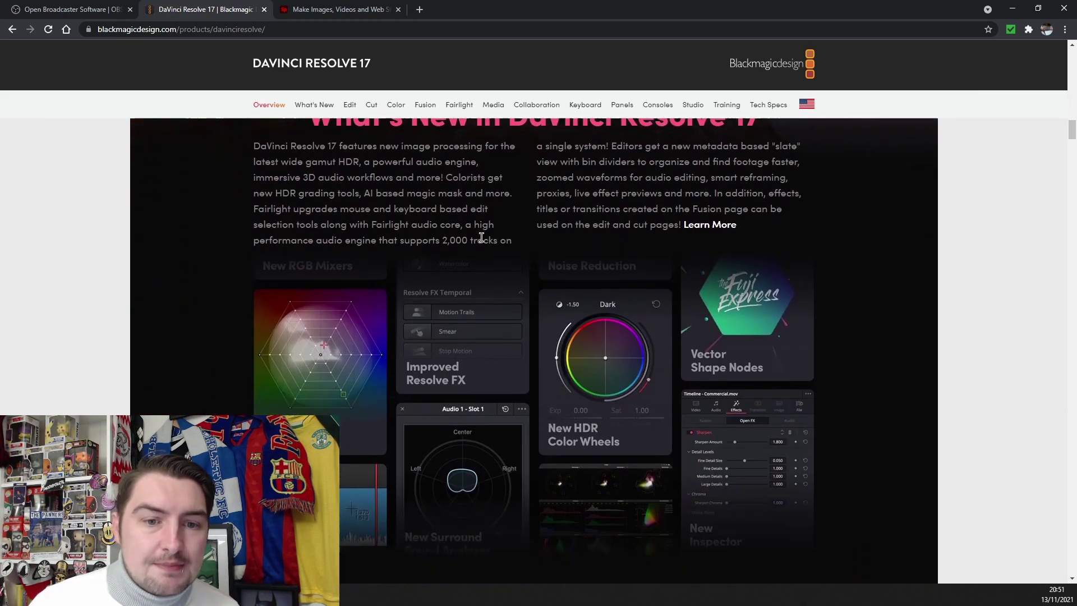
scroll(481, 237, down, 9)
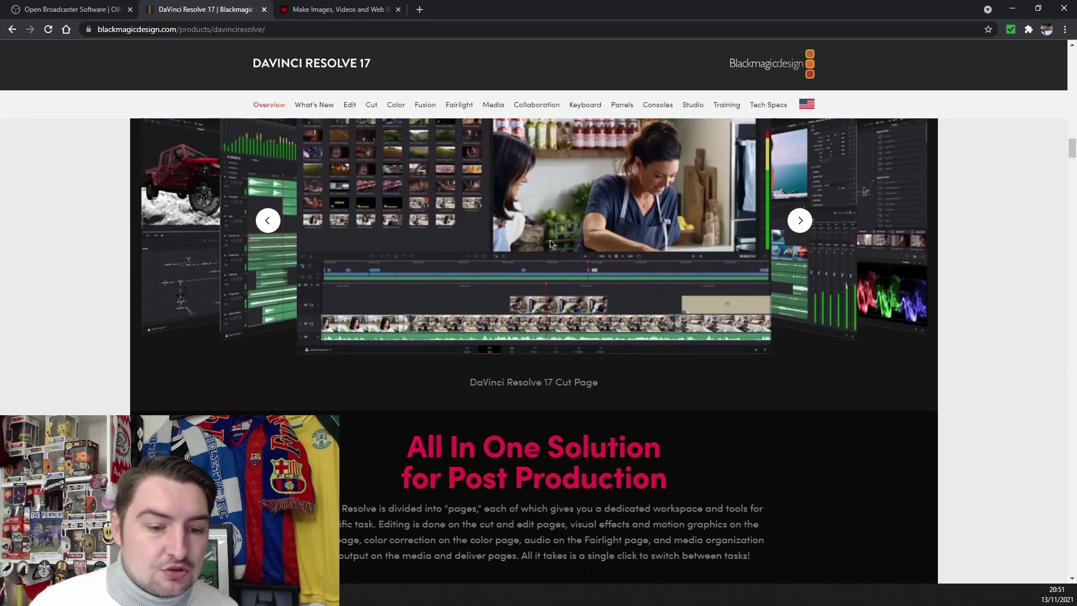
scroll(547, 254, down, 11)
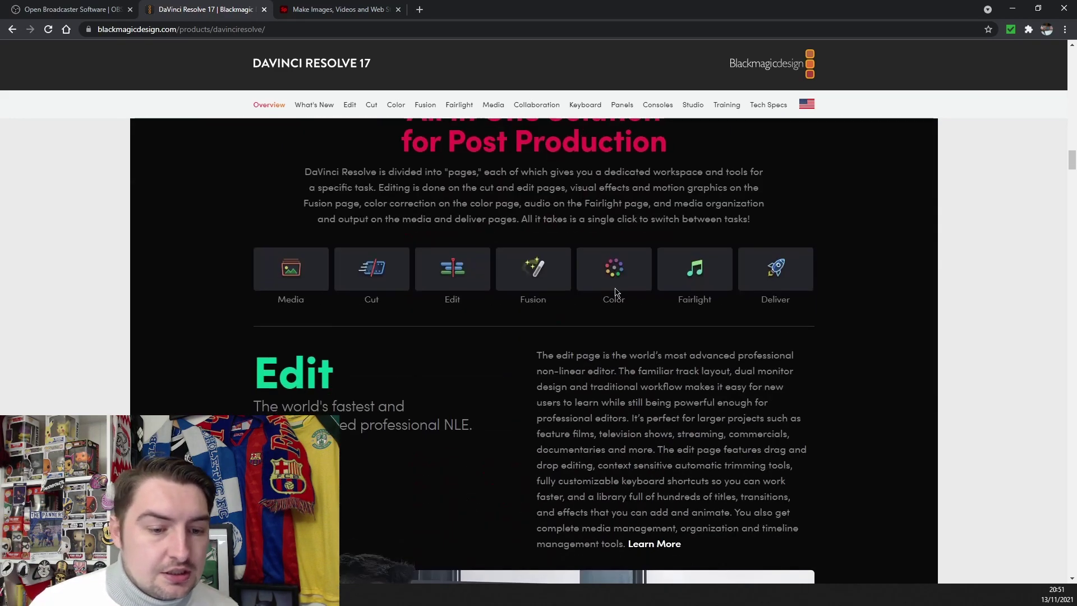
scroll(609, 286, up, 1)
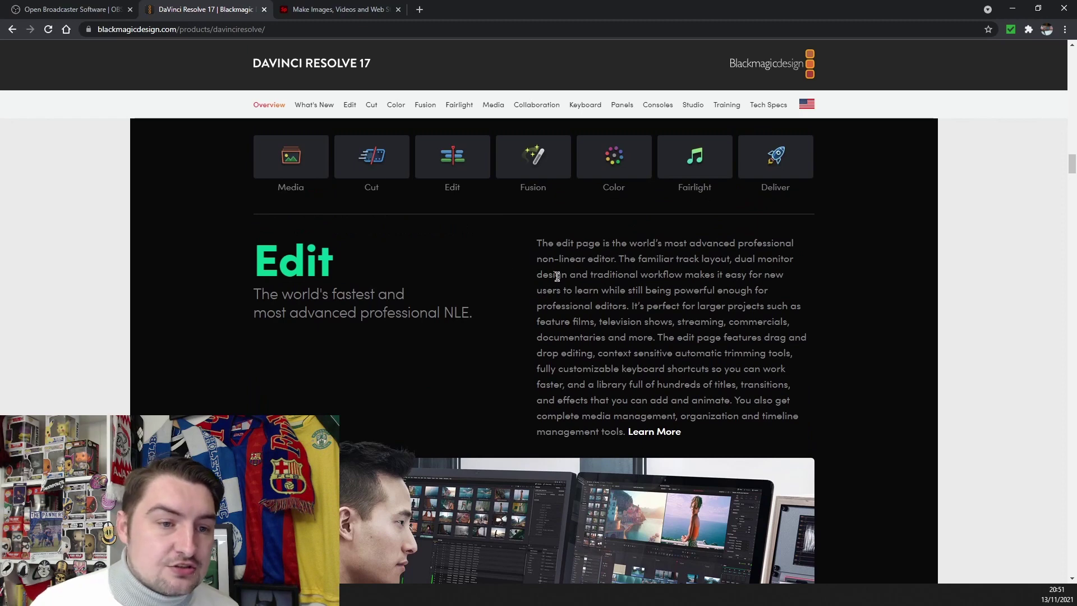
Check the Fairlight page, return to Overview, and open the Free Download Now dialog.
click(455, 106)
scroll(569, 426, down, 1)
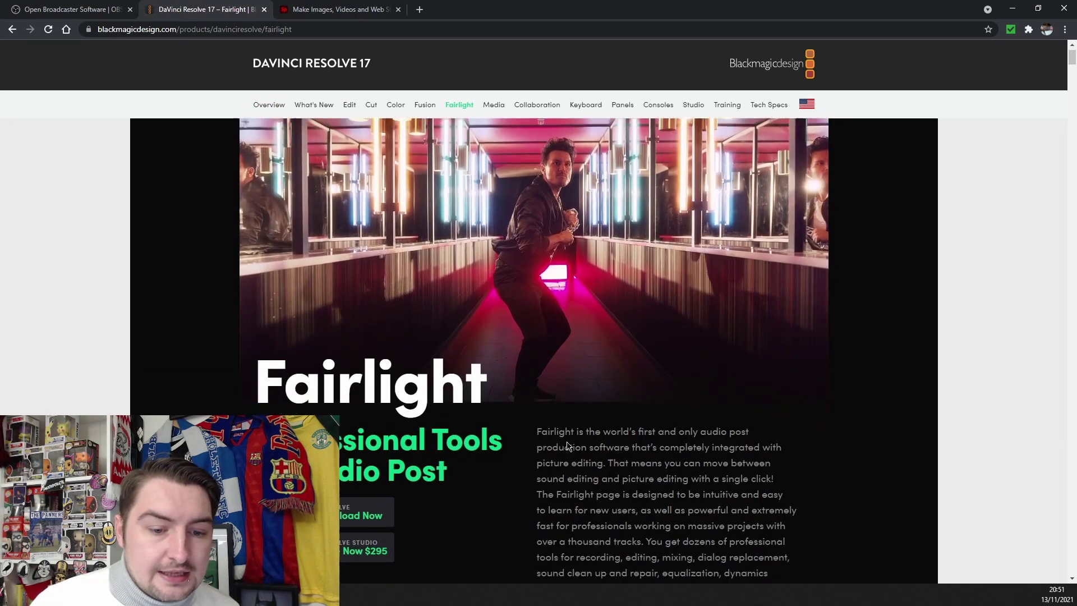
scroll(568, 438, up, 1)
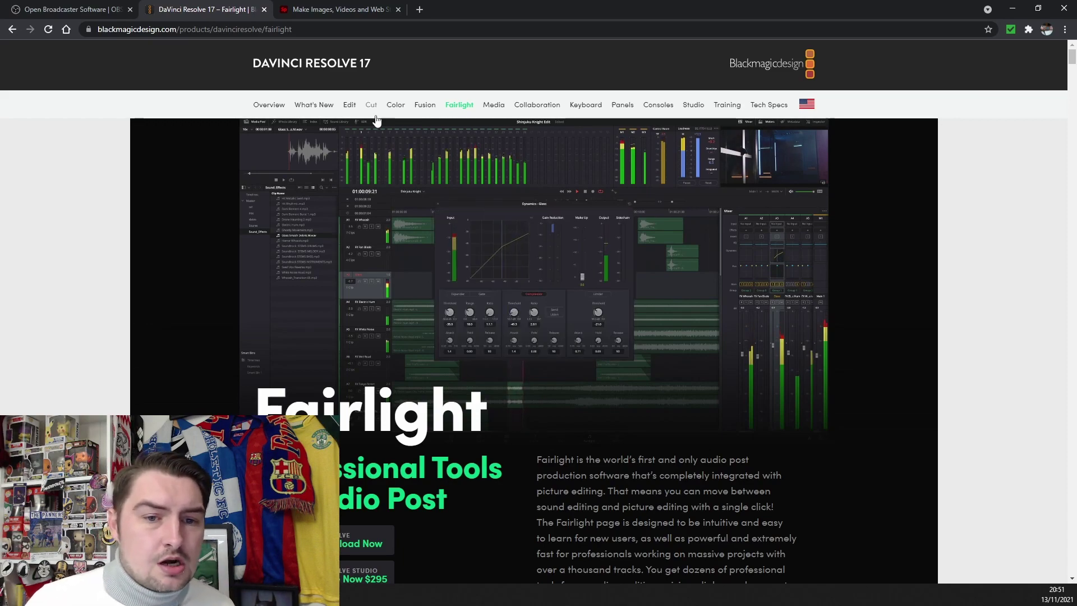
click(269, 105)
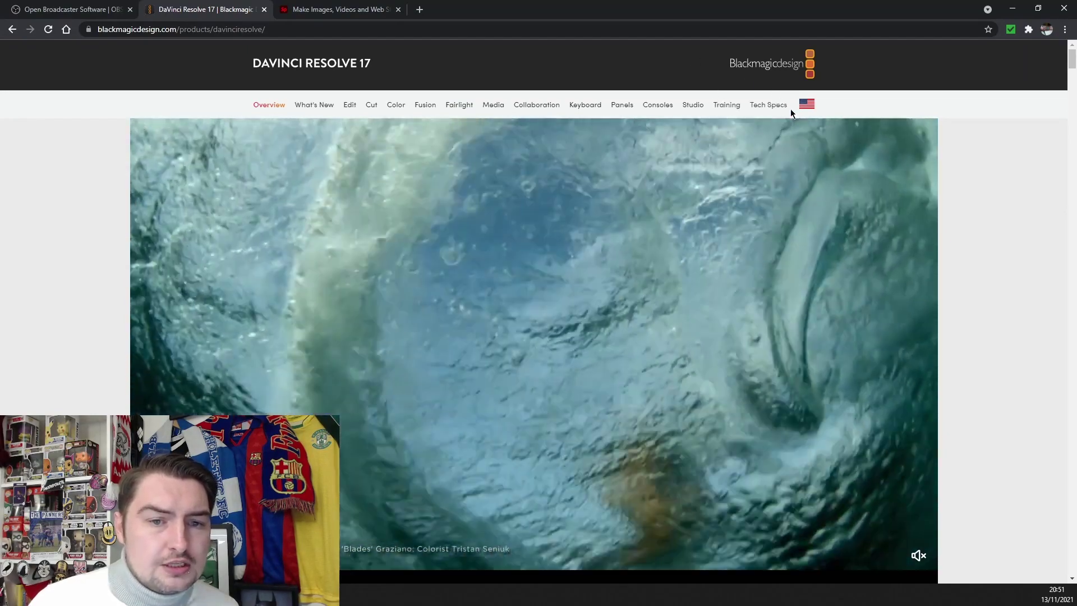
scroll(940, 240, down, 5)
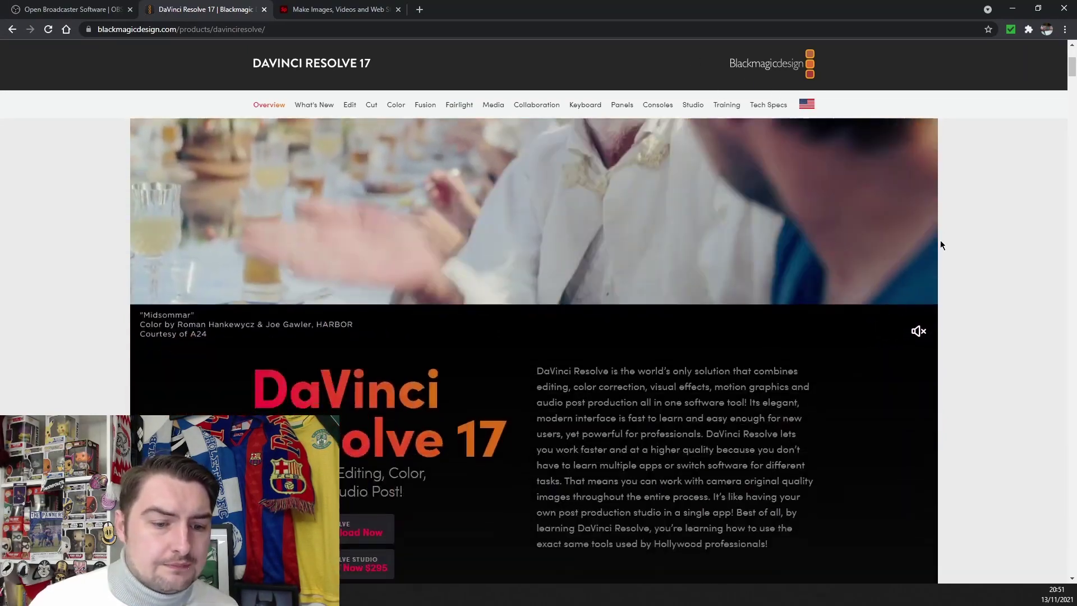
scroll(940, 245, down, 3)
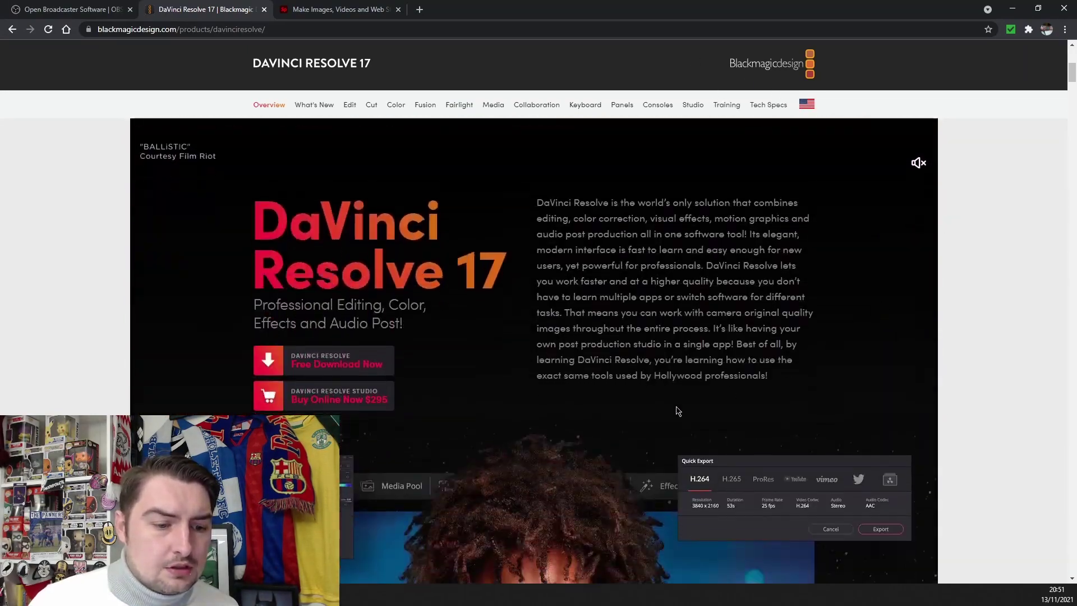
click(303, 368)
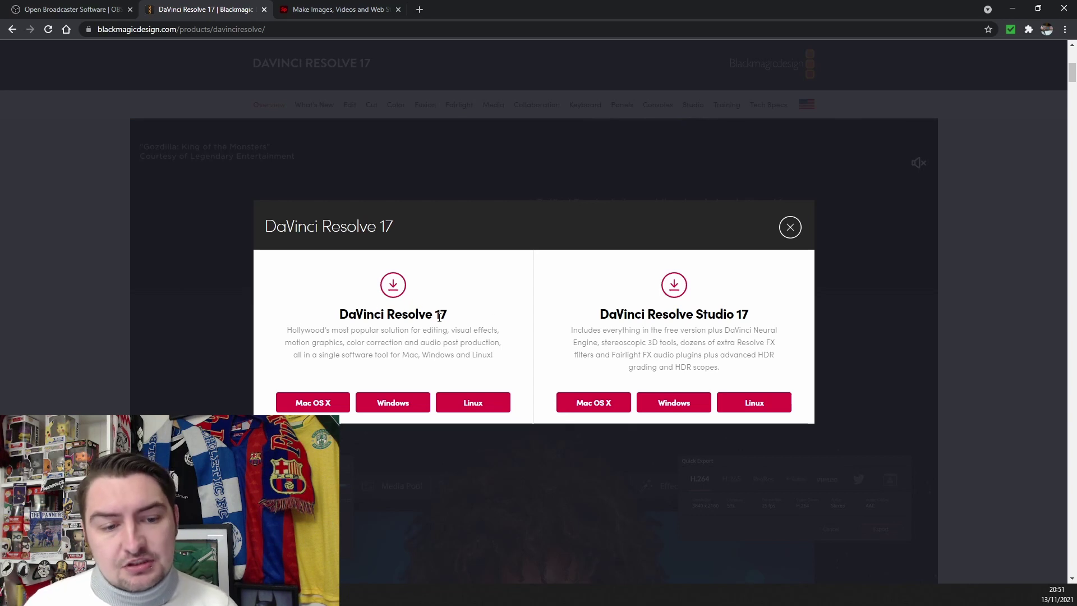
Close Chrome to reveal the DaVinci Resolve Project Manager.
click(1063, 7)
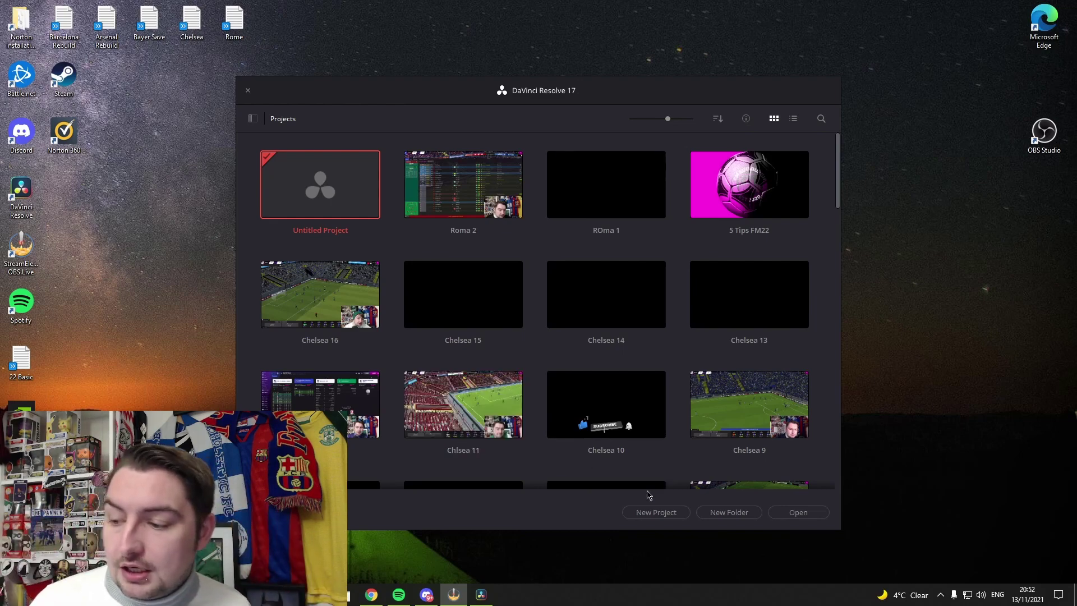
Create a new DaVinci Resolve project called 'Imagination', opening it on the Cut page.
click(646, 513)
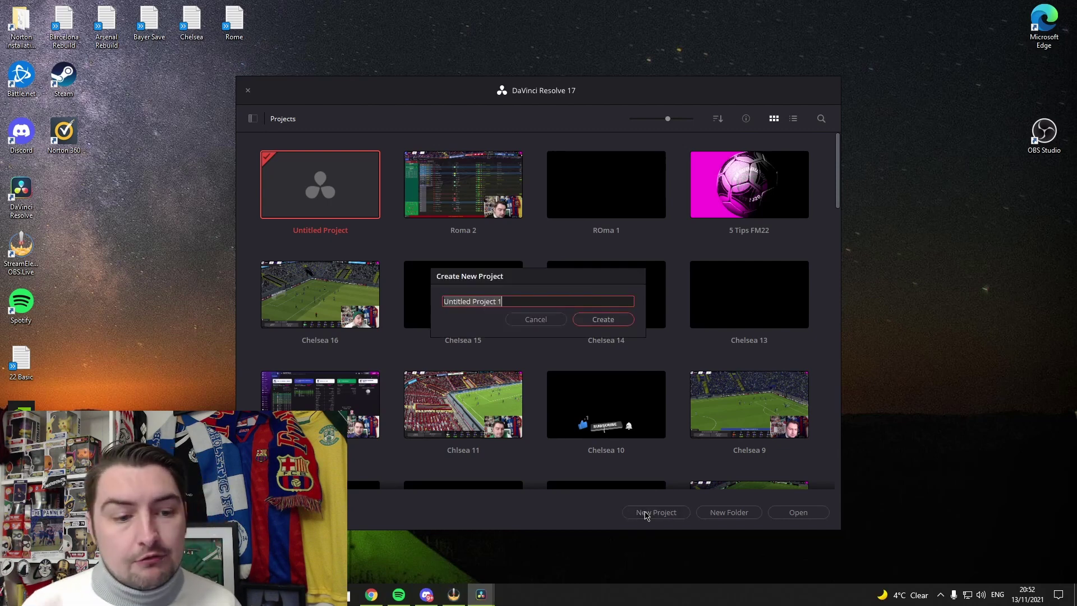
text(Imagination)
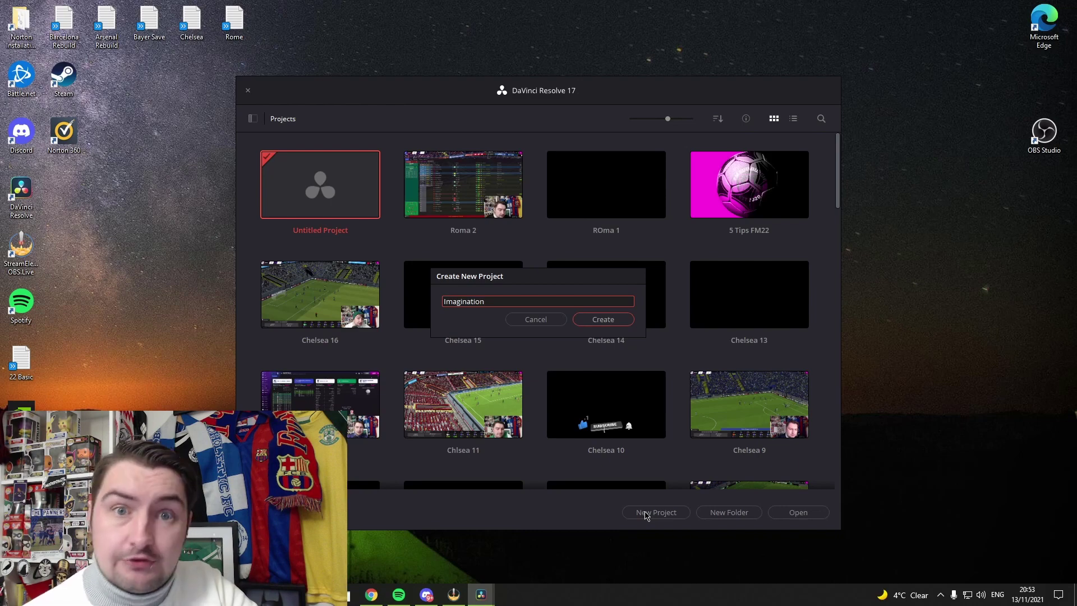
key(Return)
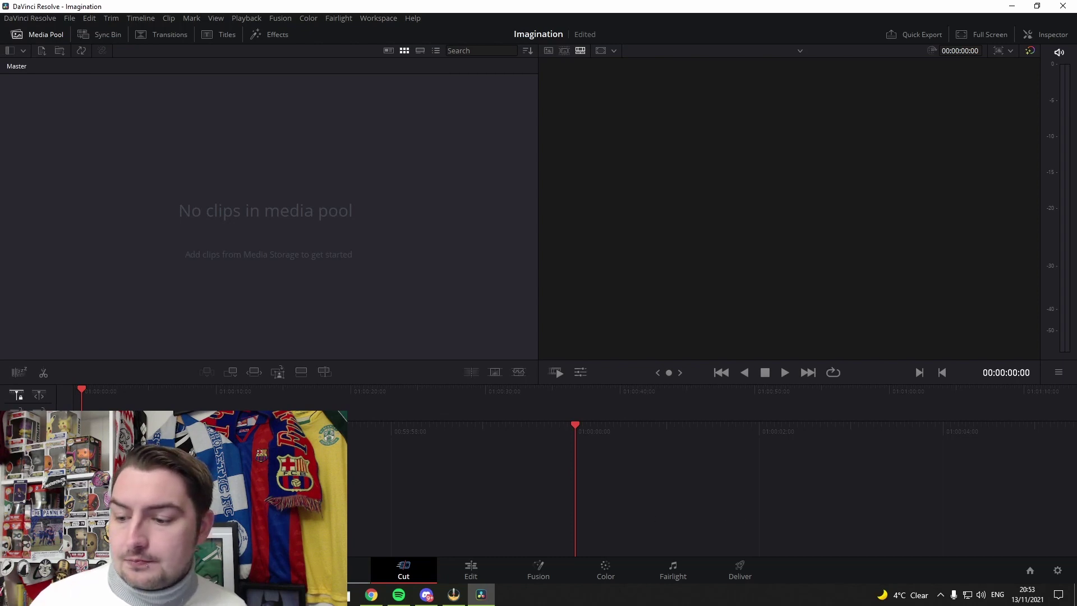
Switch the Imagination project to the Media page with Shift+2.
key(shift+2)
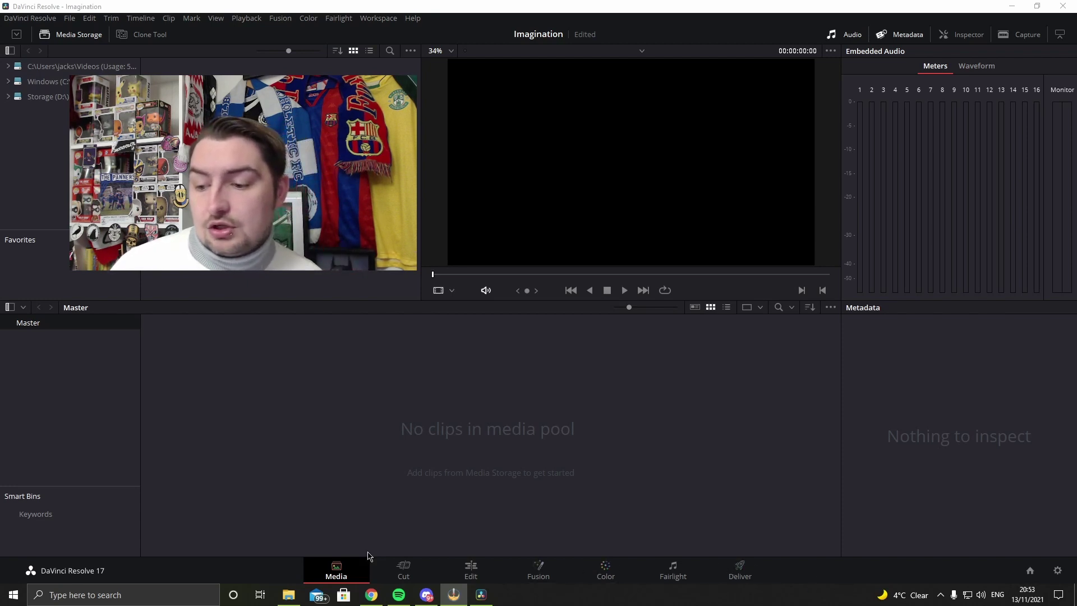
Import the webcam recording, Edinburgh Outro, Intro New.mp4 and LSS.mov, accepting the frame-rate change.
mouse_move(290, 598)
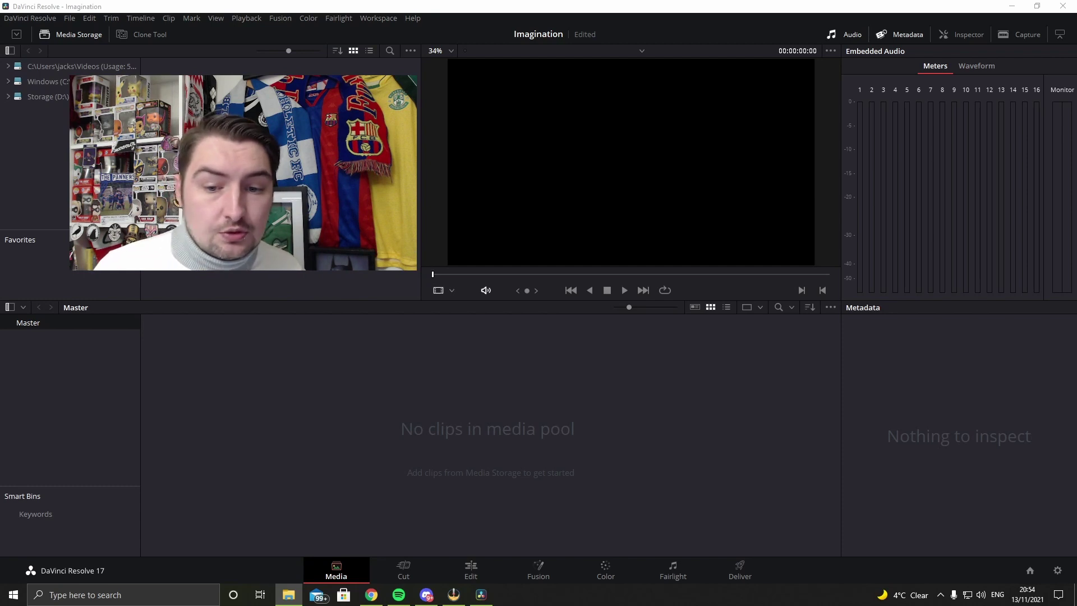
drag(10, 377, 474, 412)
click(627, 349)
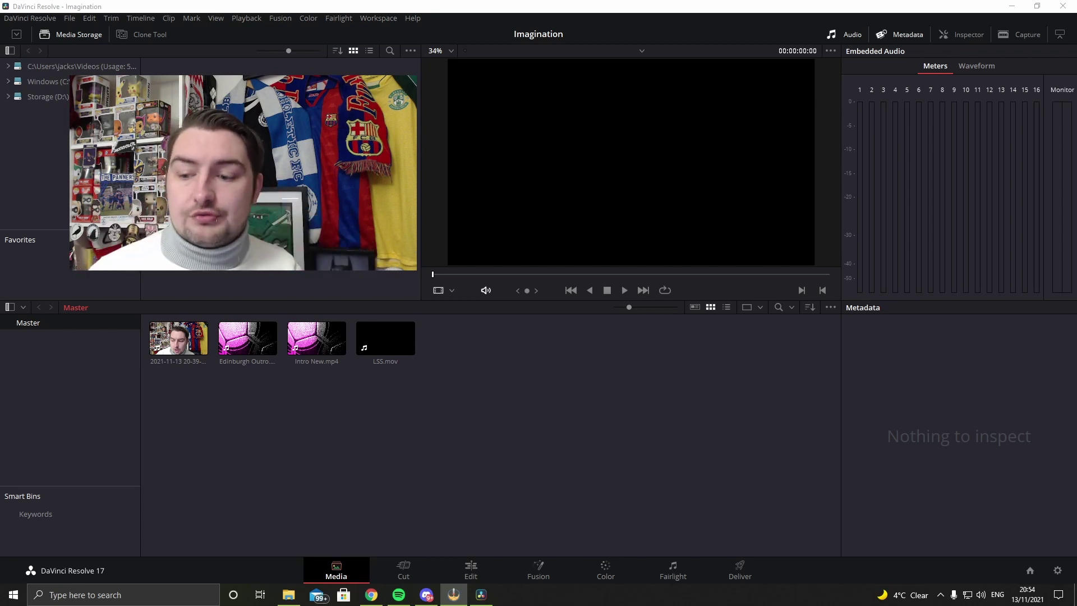
On the Cut page, place Intro New on a new timeline and scrub to about seven seconds.
click(399, 577)
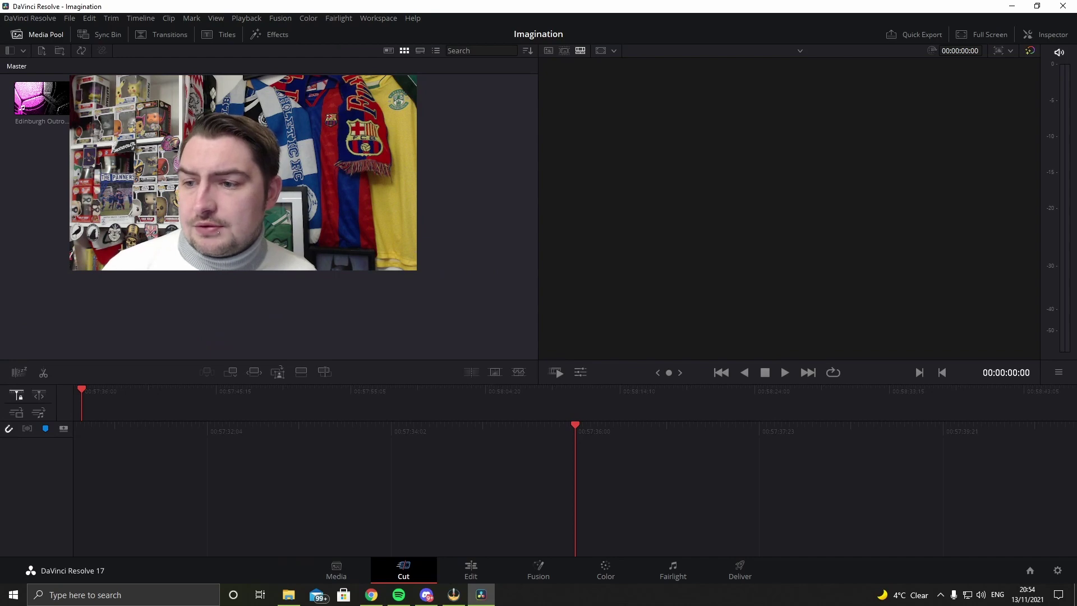
drag(260, 280, 310, 469)
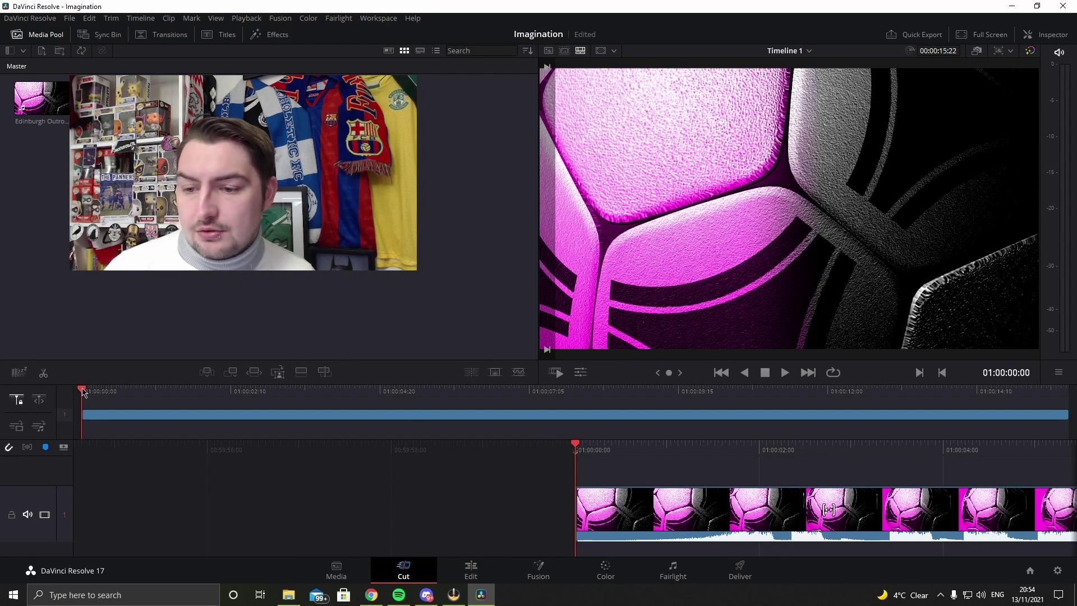
drag(84, 388, 703, 413)
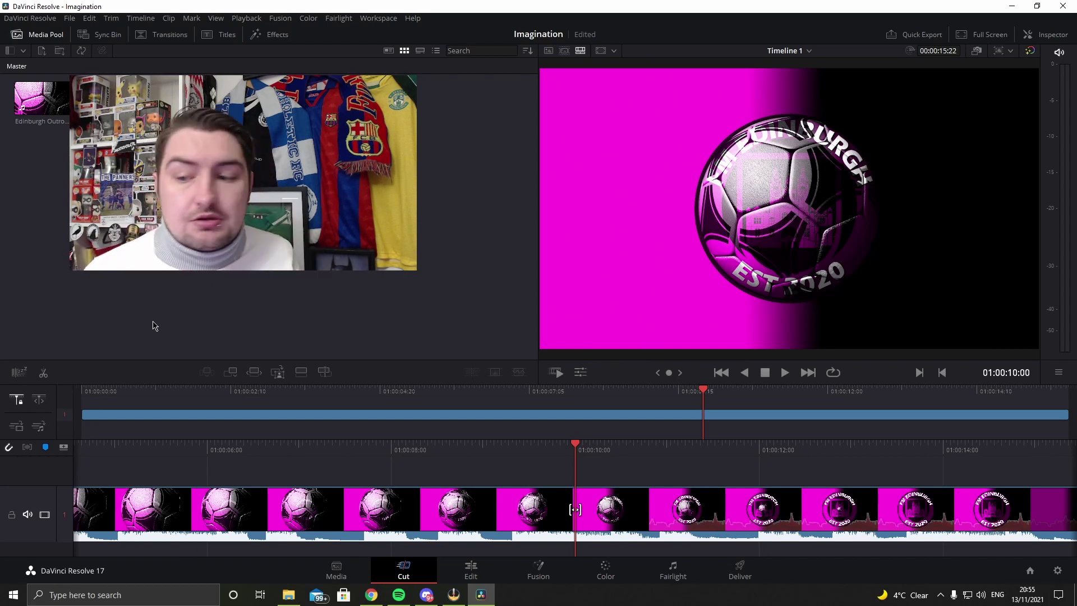
On the Edit page, select Timeline 1 and press Delete to request its removal.
click(471, 571)
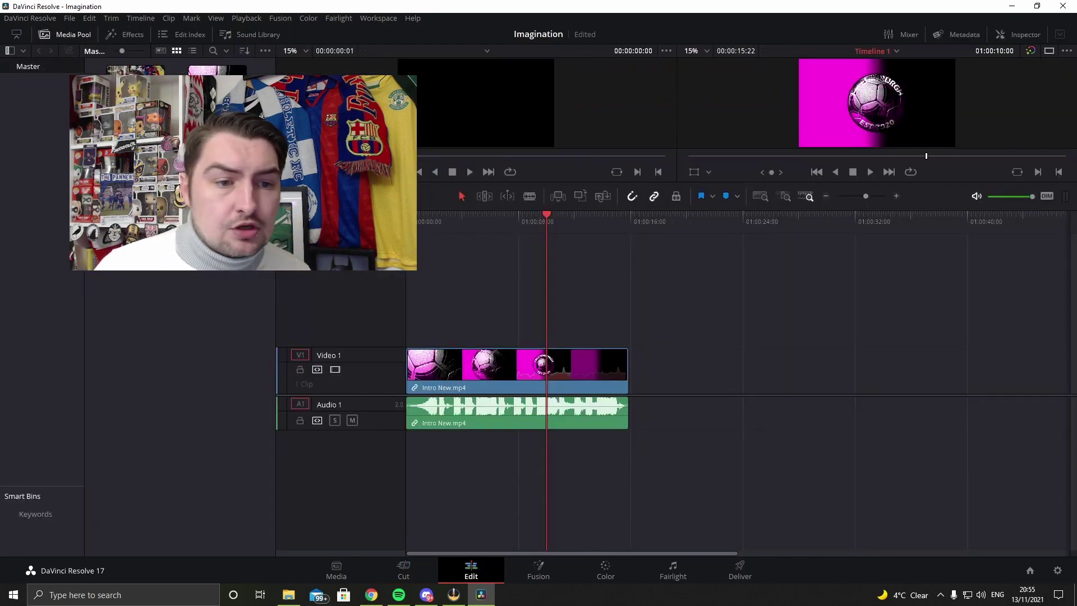
key(alt+Tab)
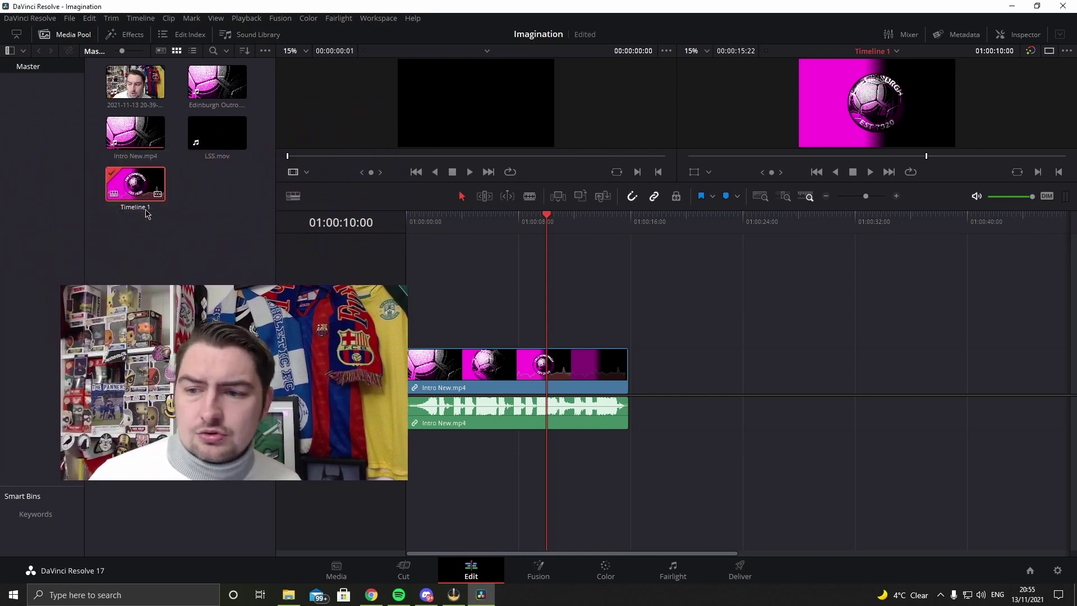
key(Delete)
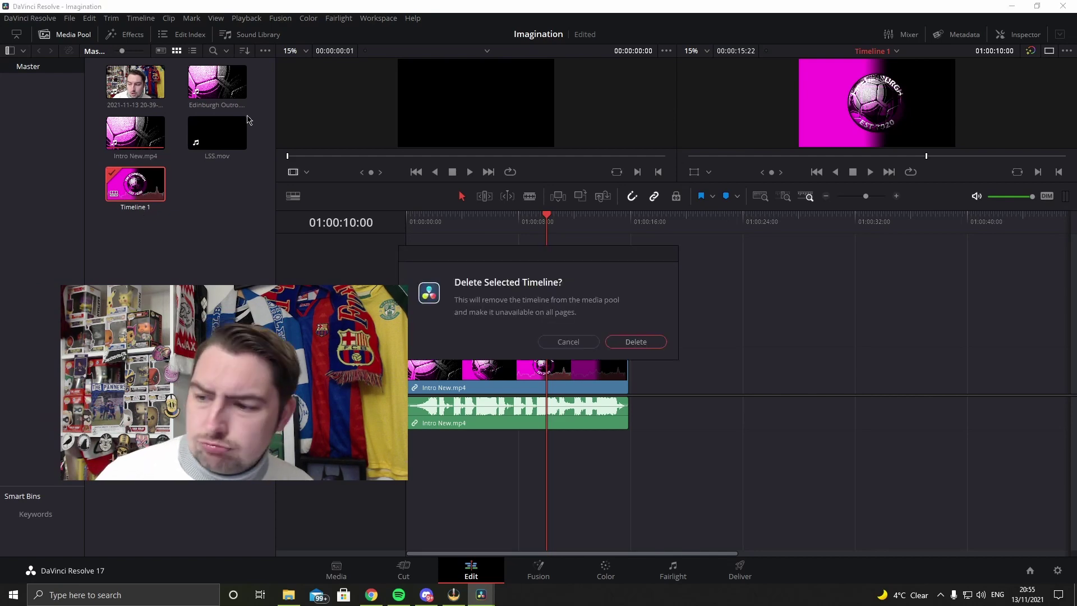
Confirm deleting Timeline 1, then place the webcam recording on V1 and V2 and LSS.mov on V3.
click(643, 343)
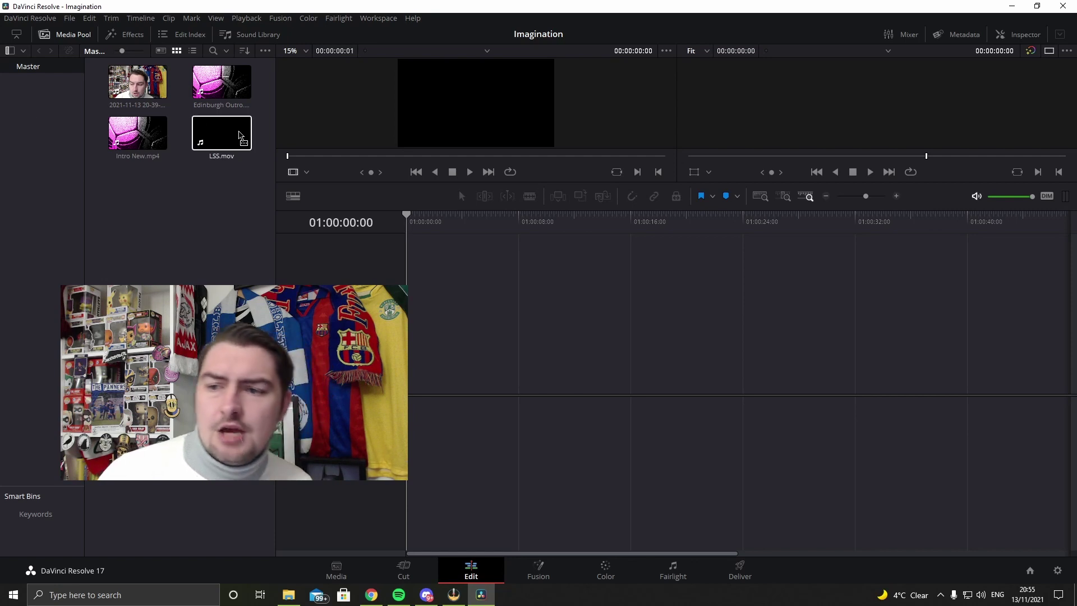
drag(149, 87, 423, 348)
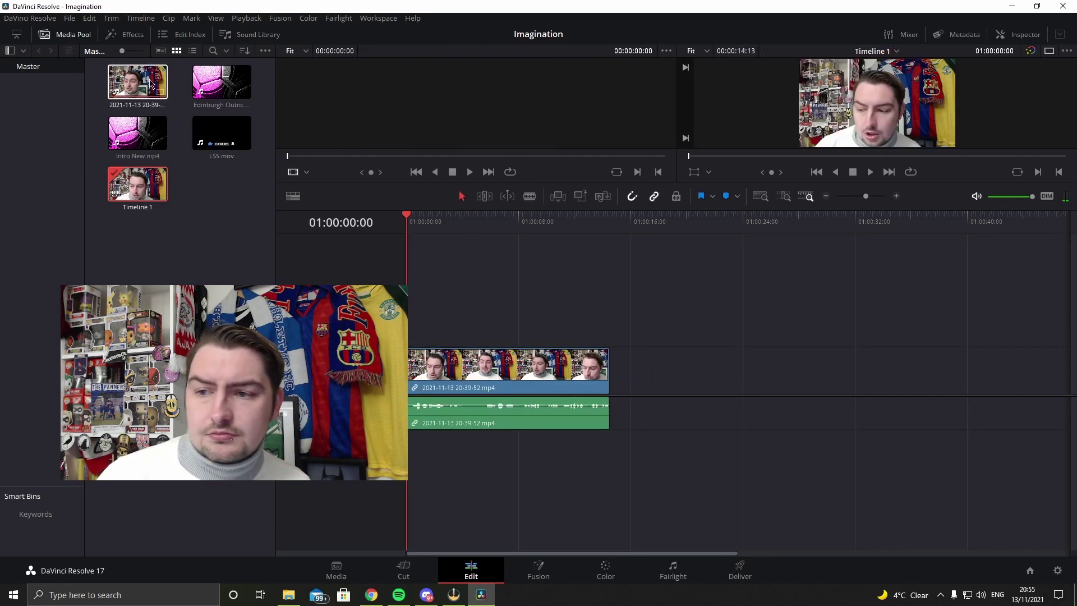
drag(146, 83, 415, 315)
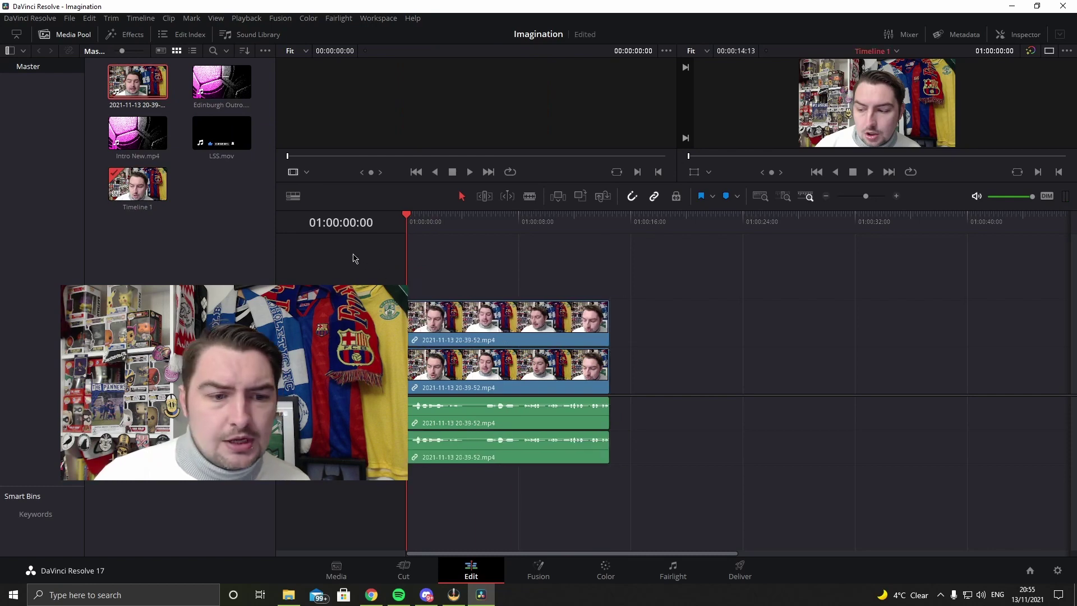
drag(220, 148, 458, 273)
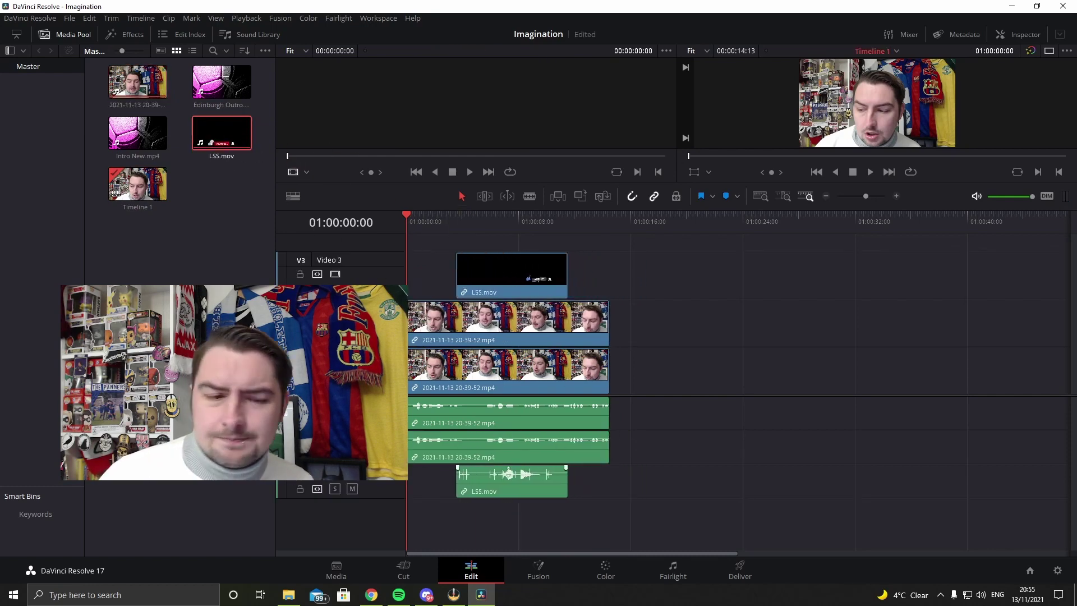
Normalize the audio level of the LSS.mov audio clip.
right_click(517, 479)
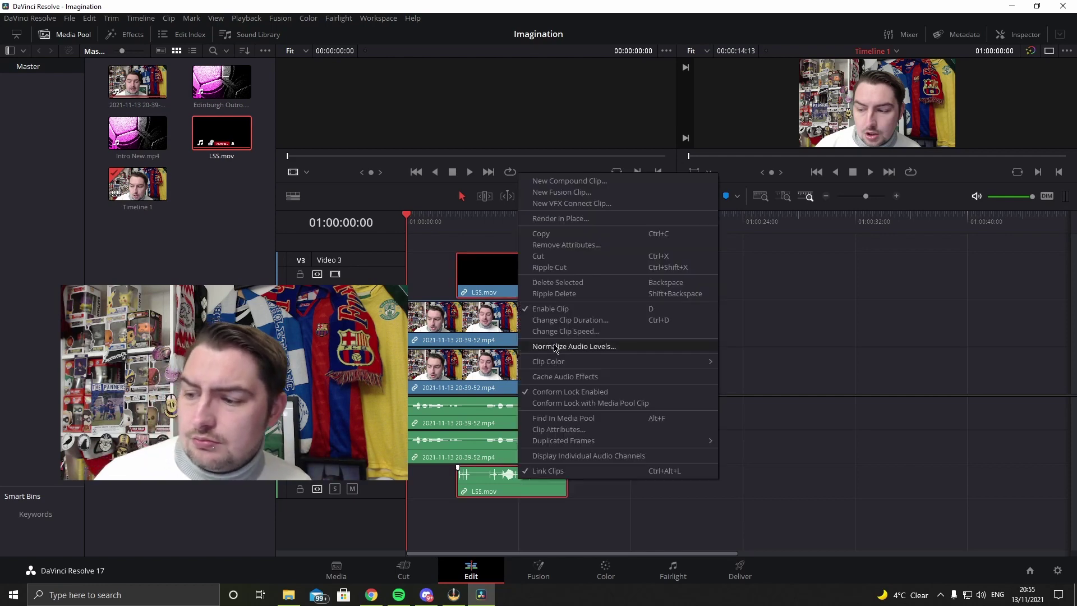
click(555, 347)
click(586, 441)
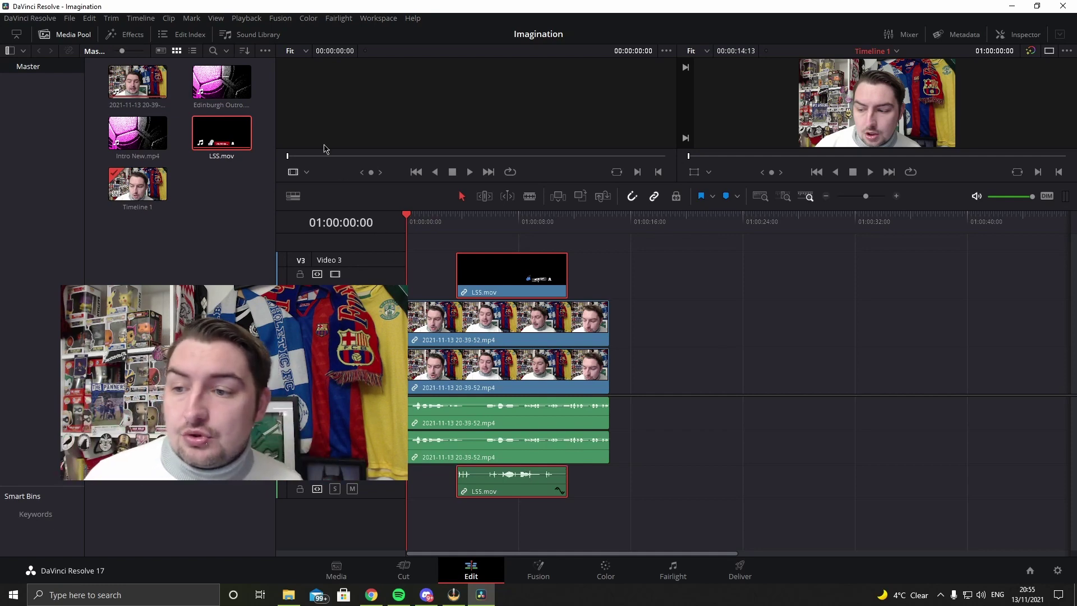
Place Intro New.mp4 after the webcam clip on both tracks and save the project.
drag(137, 133, 611, 352)
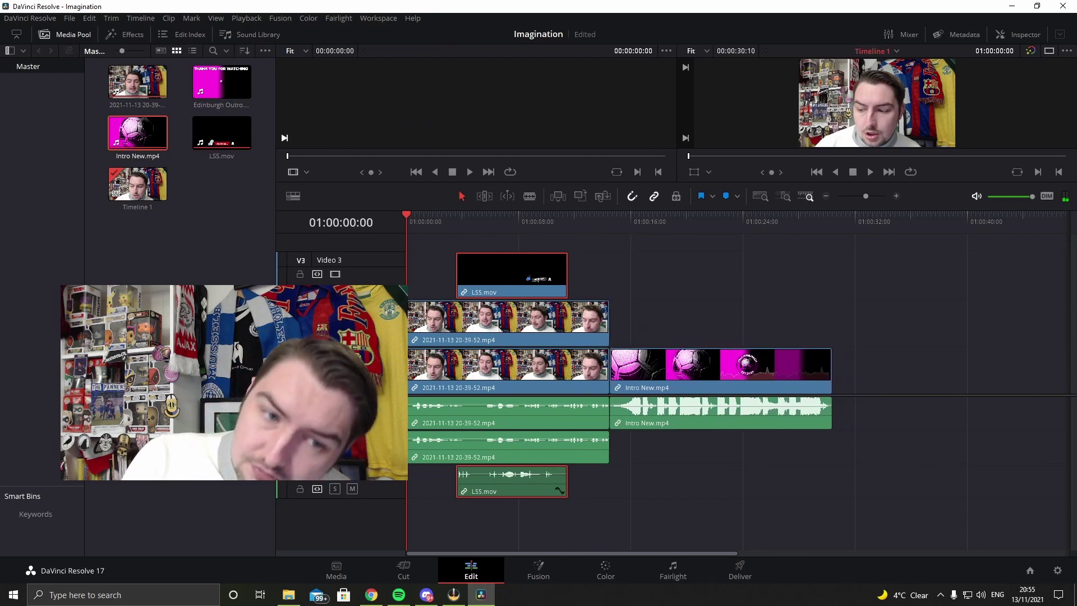
key(ctrl+s)
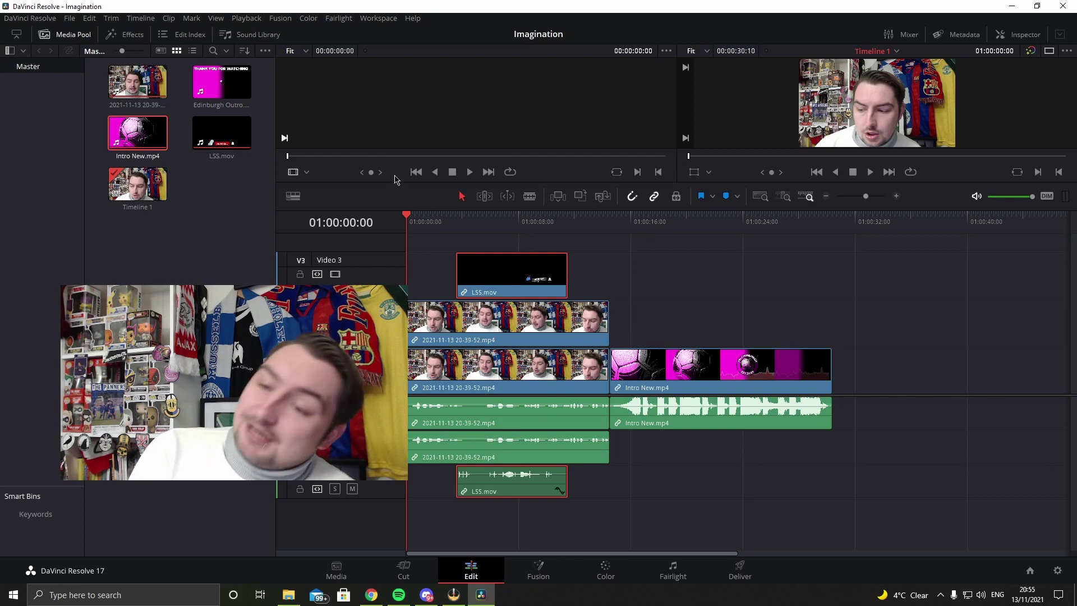
click(224, 134)
click(104, 142)
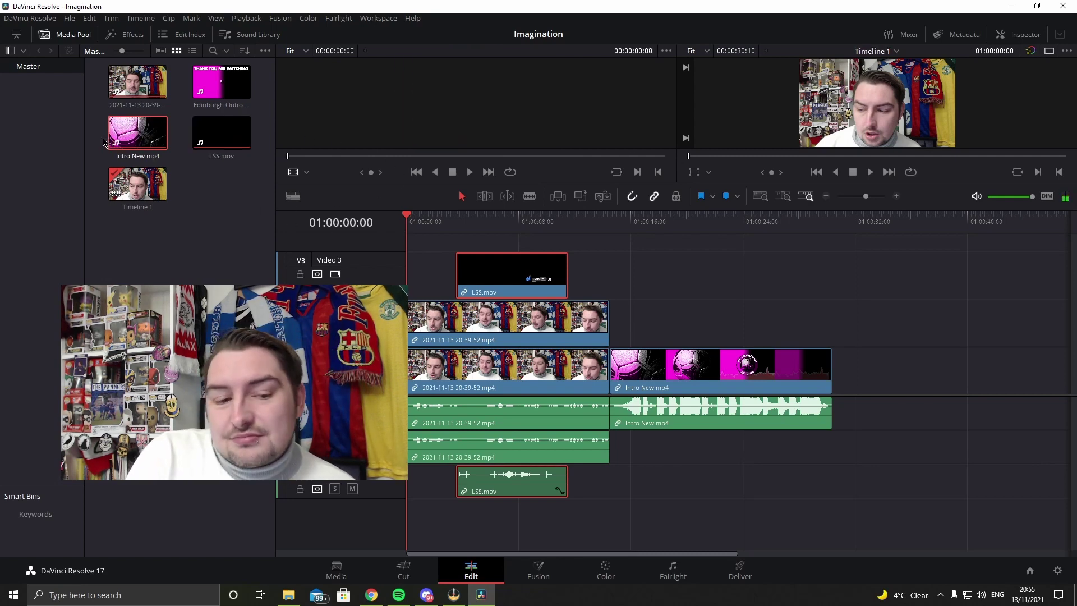
drag(105, 142, 622, 346)
Normalize both Intro New audio clips, then append Edinburgh Outro after Intro New.
right_click(650, 416)
click(687, 275)
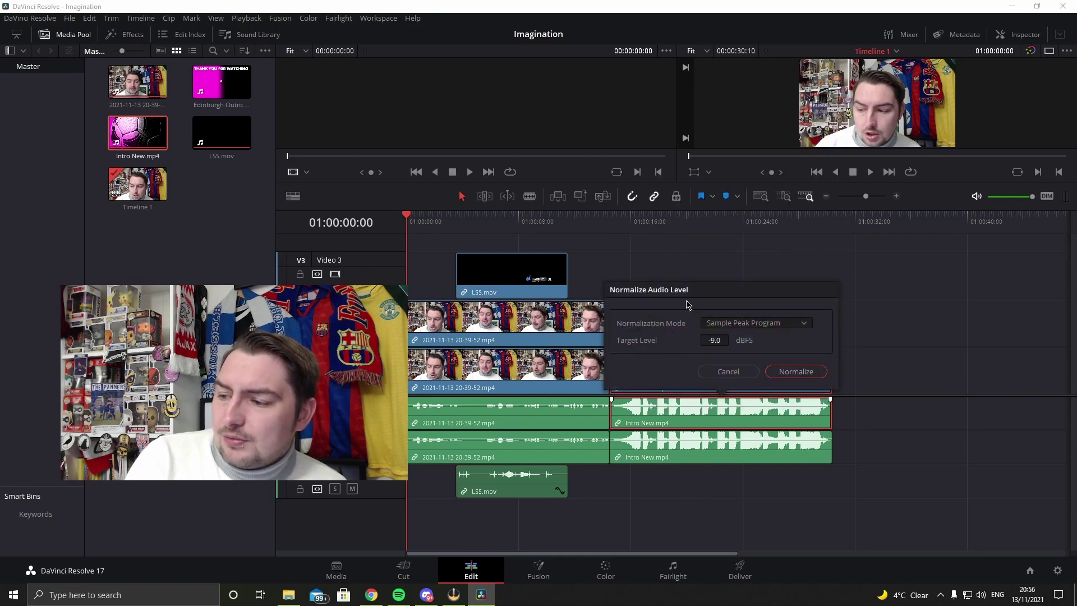
click(791, 373)
right_click(700, 440)
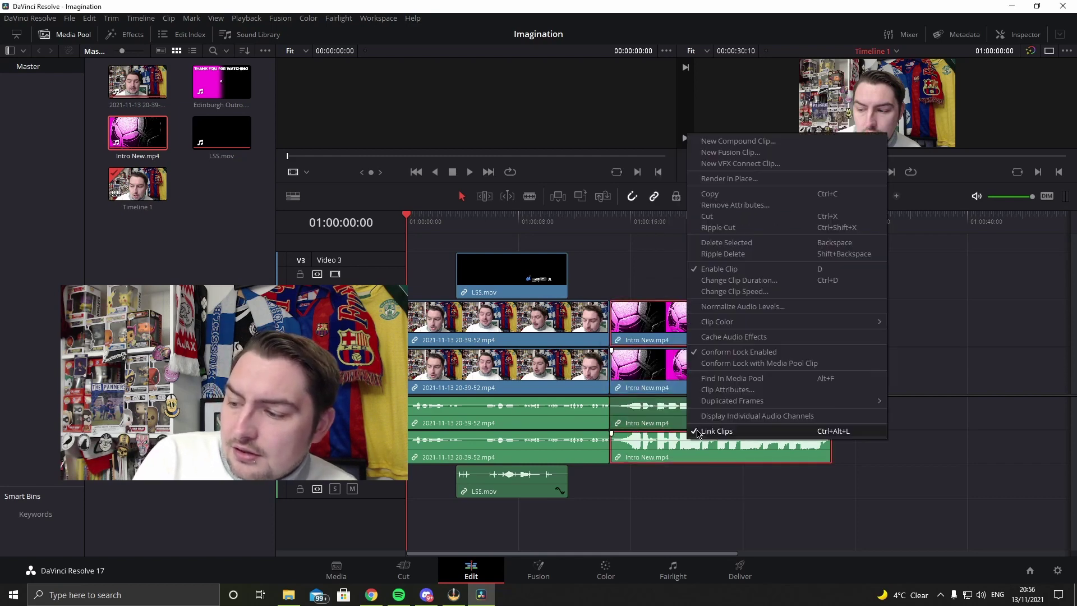
click(741, 306)
click(792, 408)
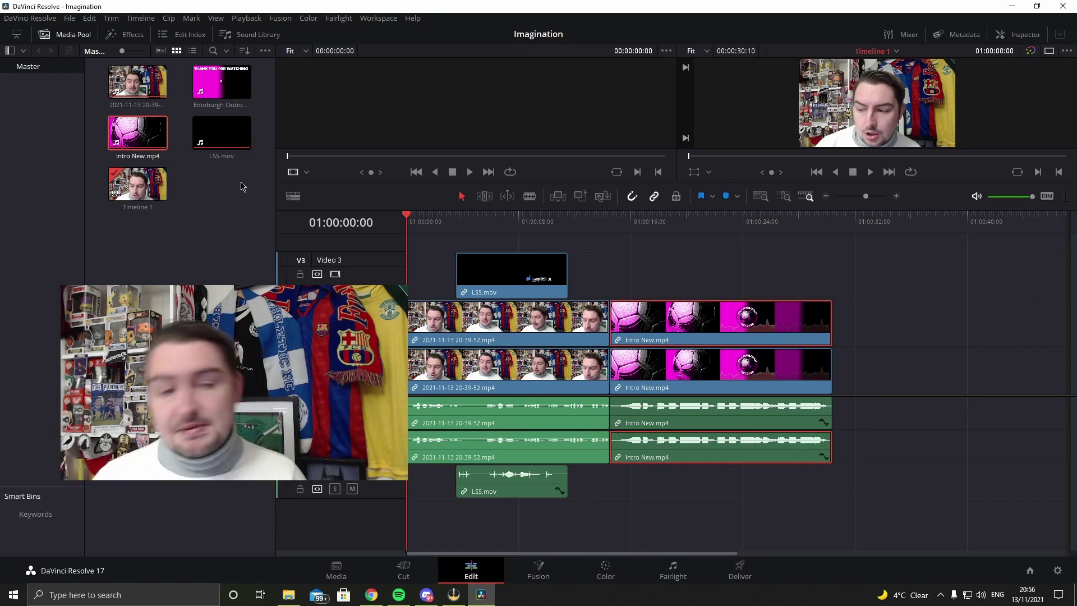
drag(222, 84, 825, 321)
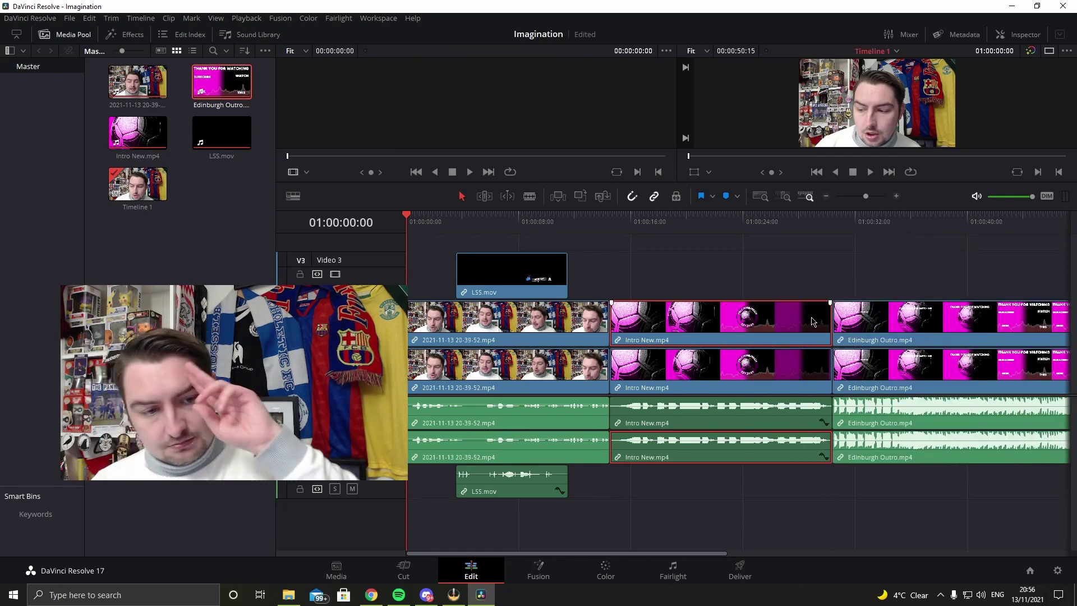
Normalize the audio levels of both Edinburgh Outro audio clips on the timeline.
right_click(942, 406)
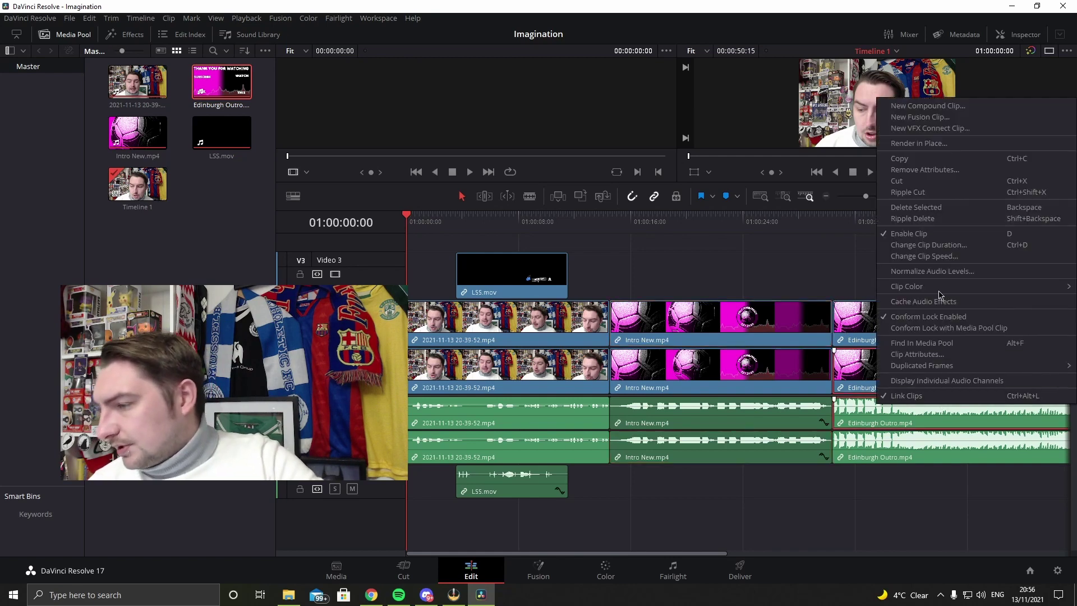
click(931, 271)
click(1026, 373)
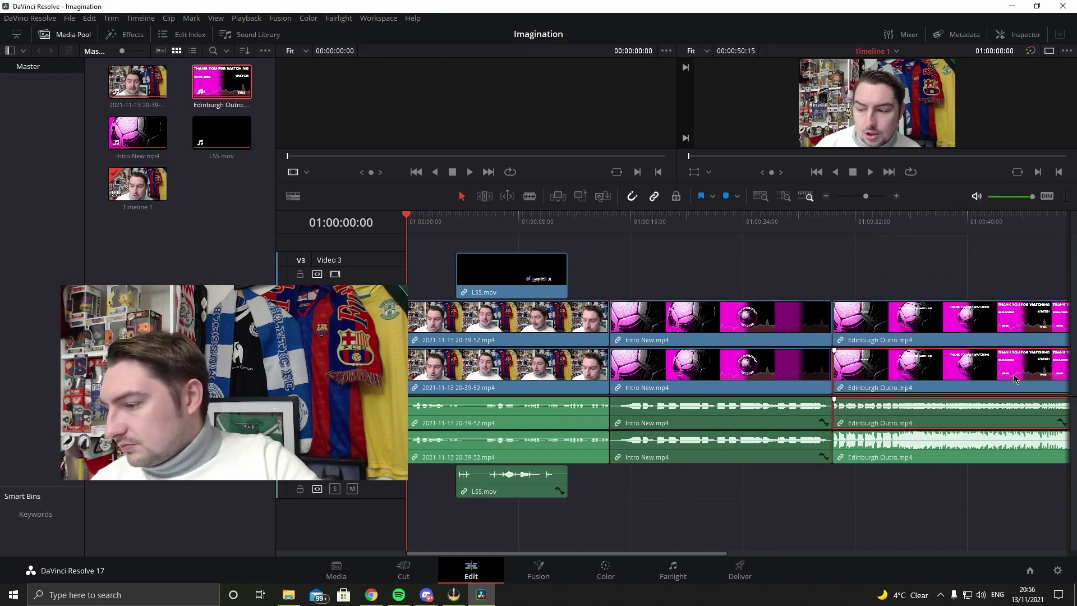
right_click(931, 453)
click(959, 318)
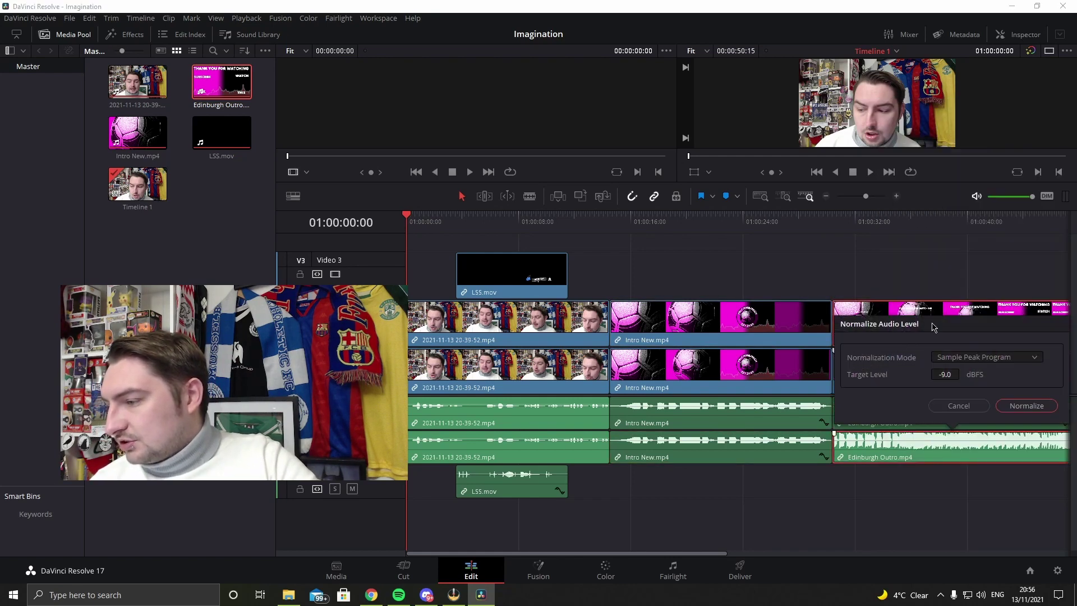
click(1022, 407)
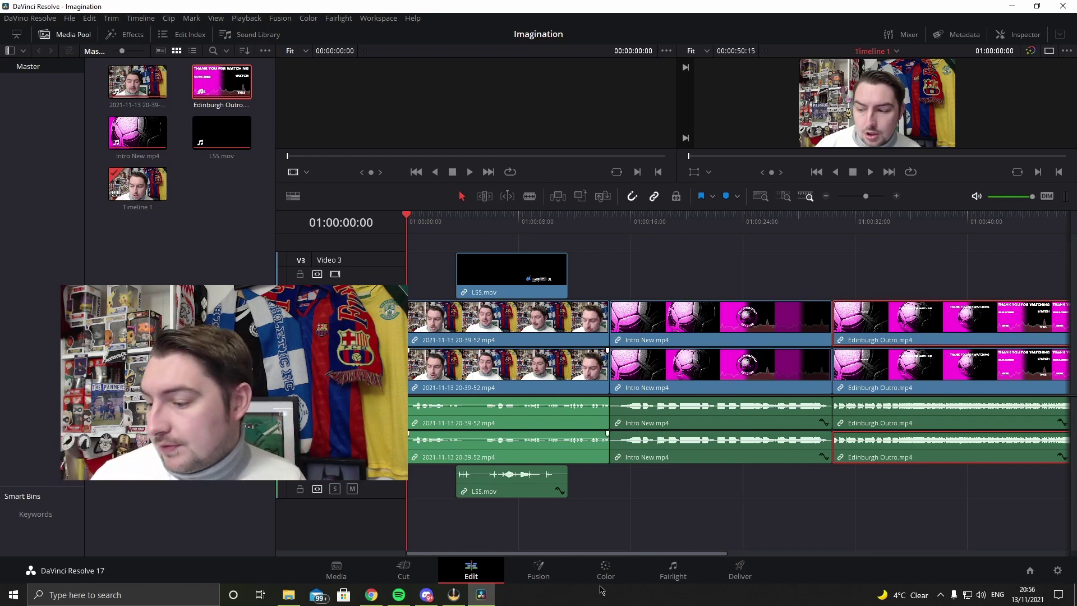
Nudge the shadow, midtone and overall colour balance toward pink, then go to the Deliver page.
click(606, 569)
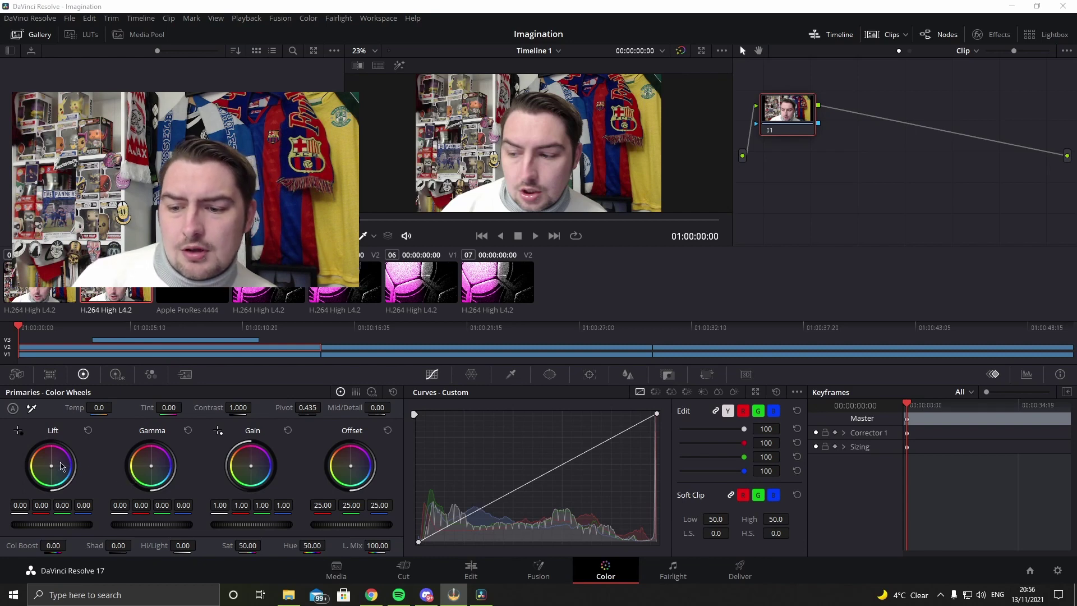
drag(52, 466, 54, 472)
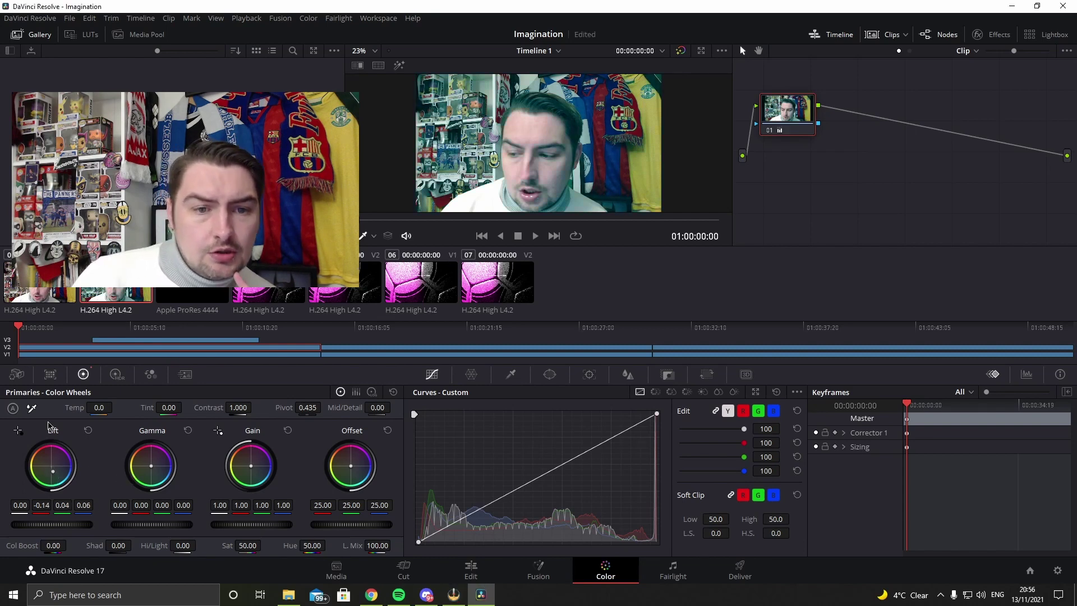
drag(151, 467, 151, 467)
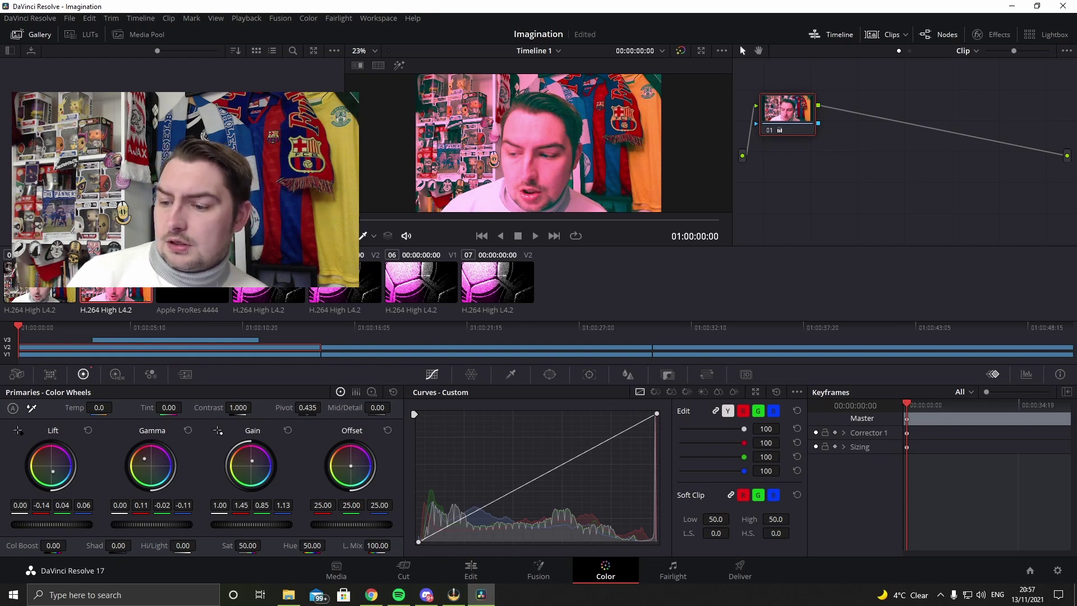
drag(351, 466, 357, 464)
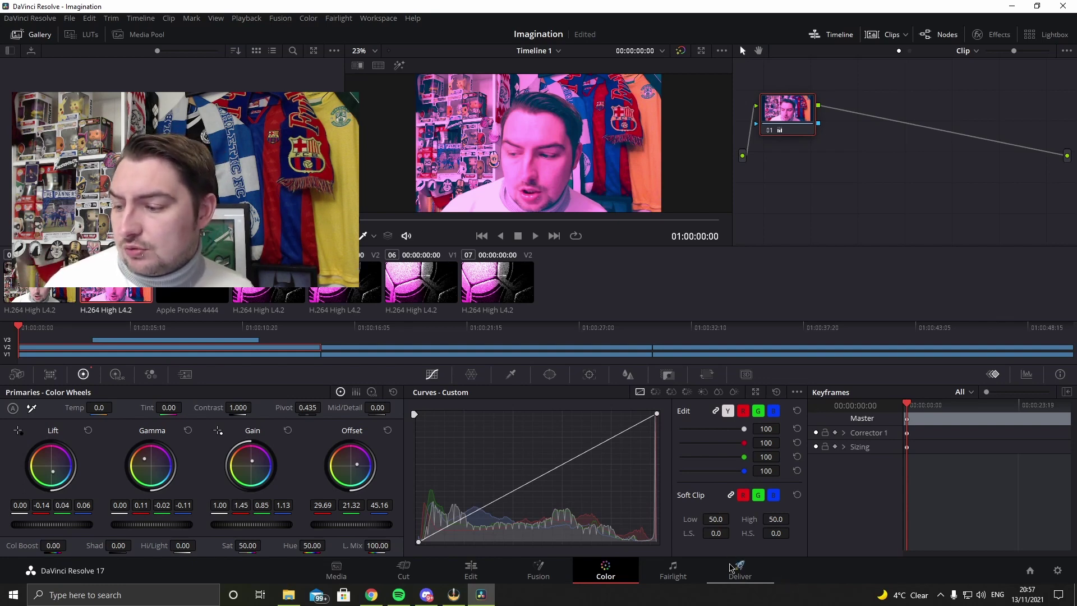
click(741, 569)
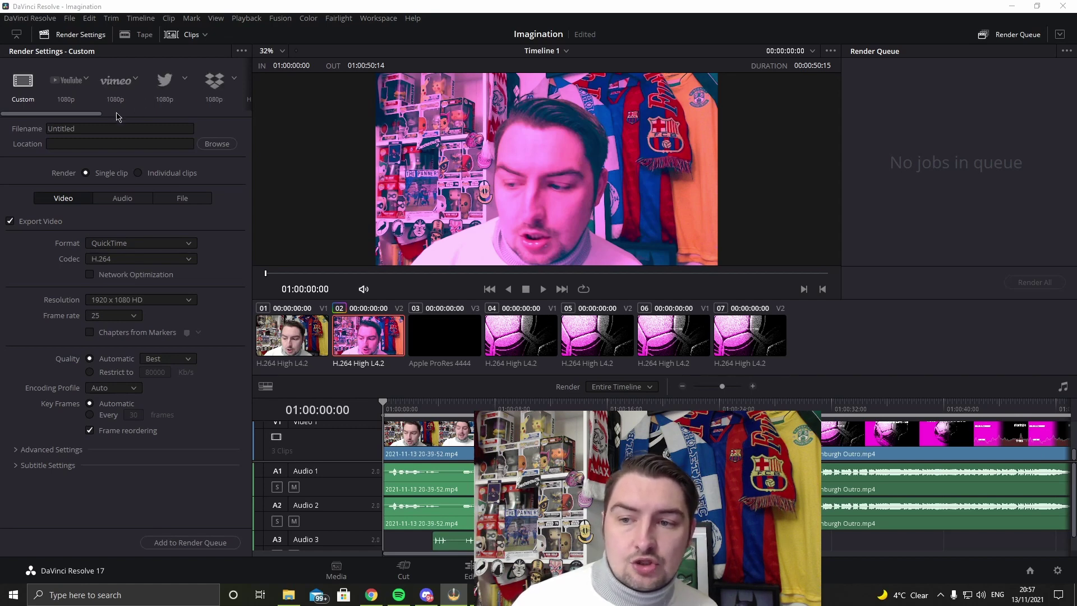
Render Timeline 1 as Test with the YouTube 1080p preset into the Videos folder.
drag(97, 118, 56, 117)
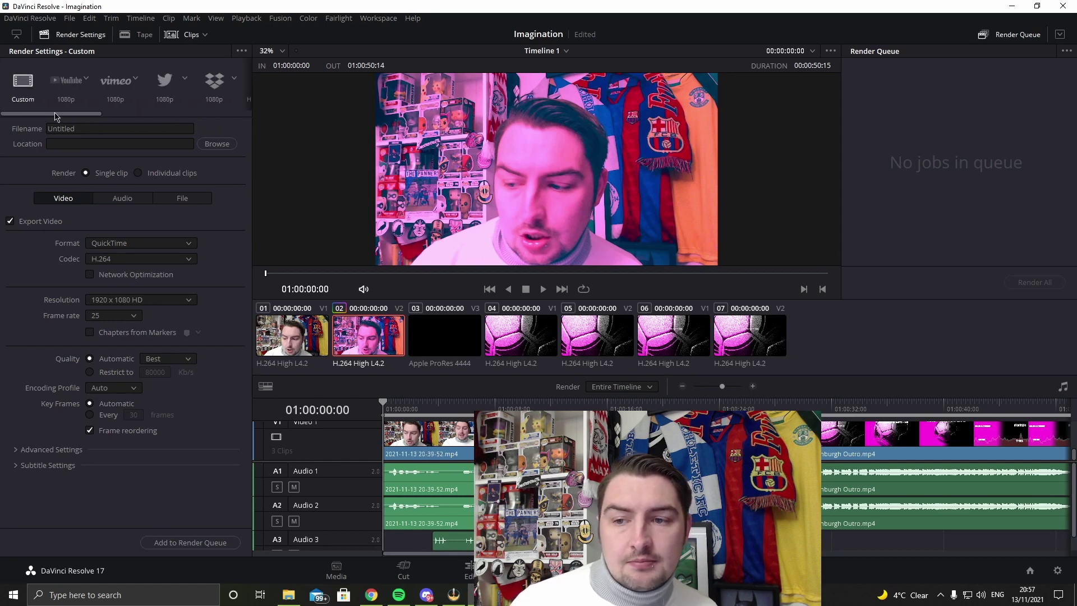
click(73, 85)
click(107, 129)
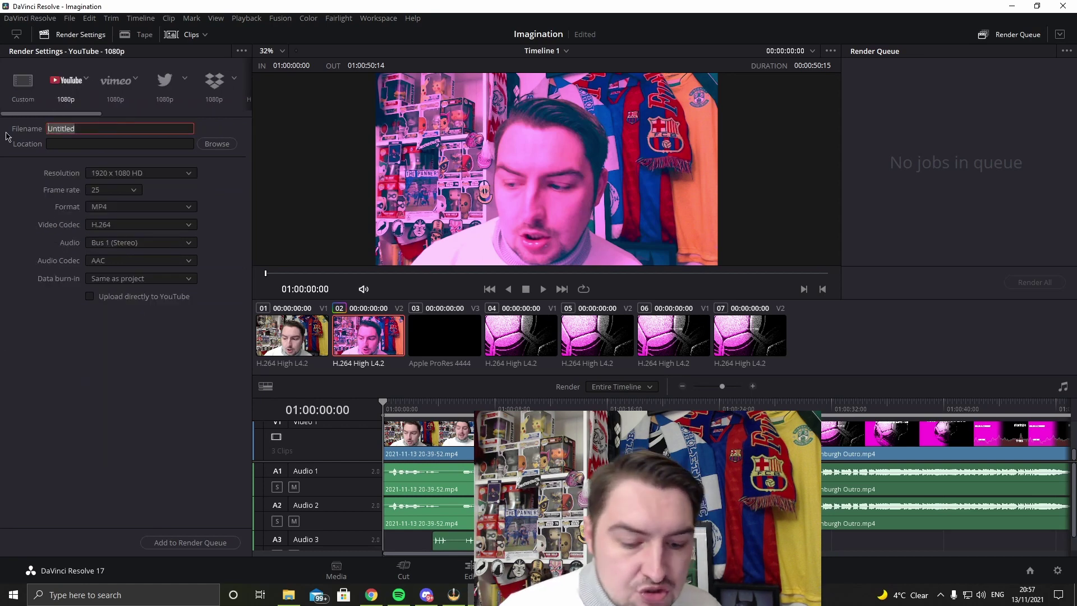
text(Test)
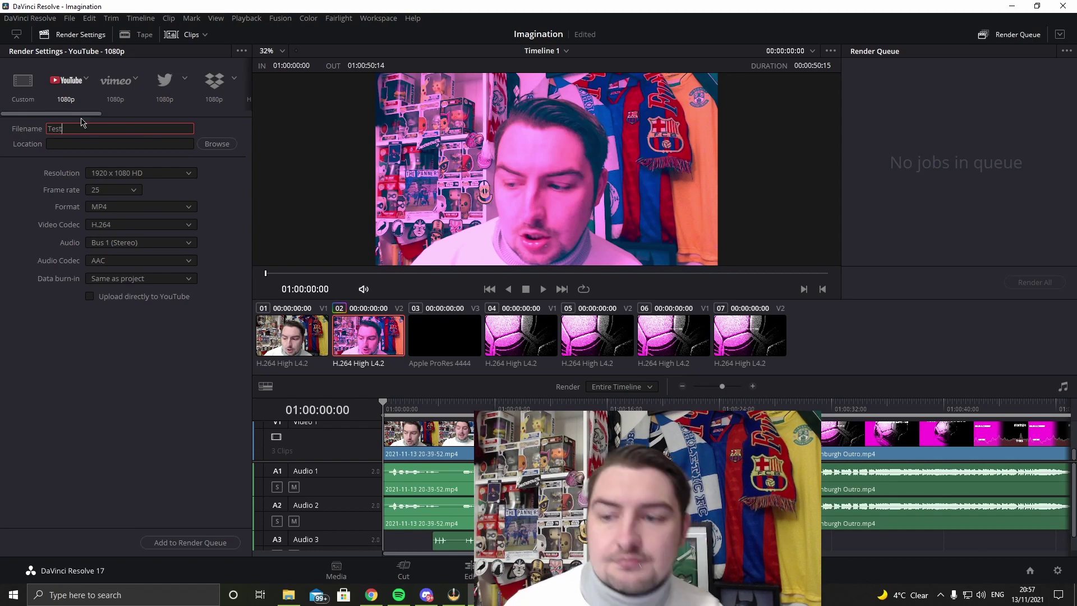
click(217, 144)
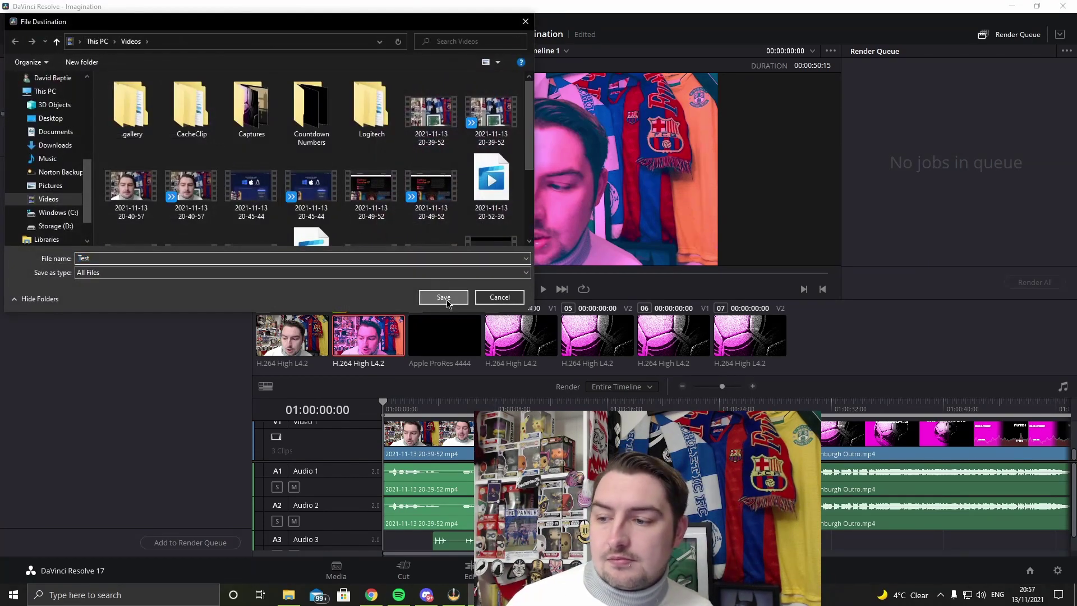
click(444, 297)
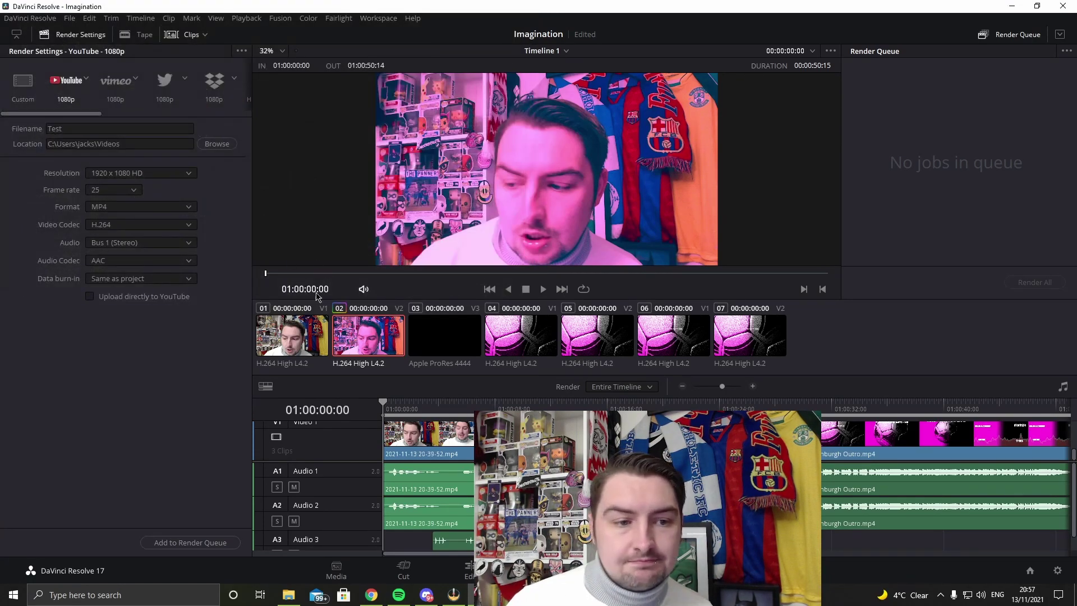
click(198, 543)
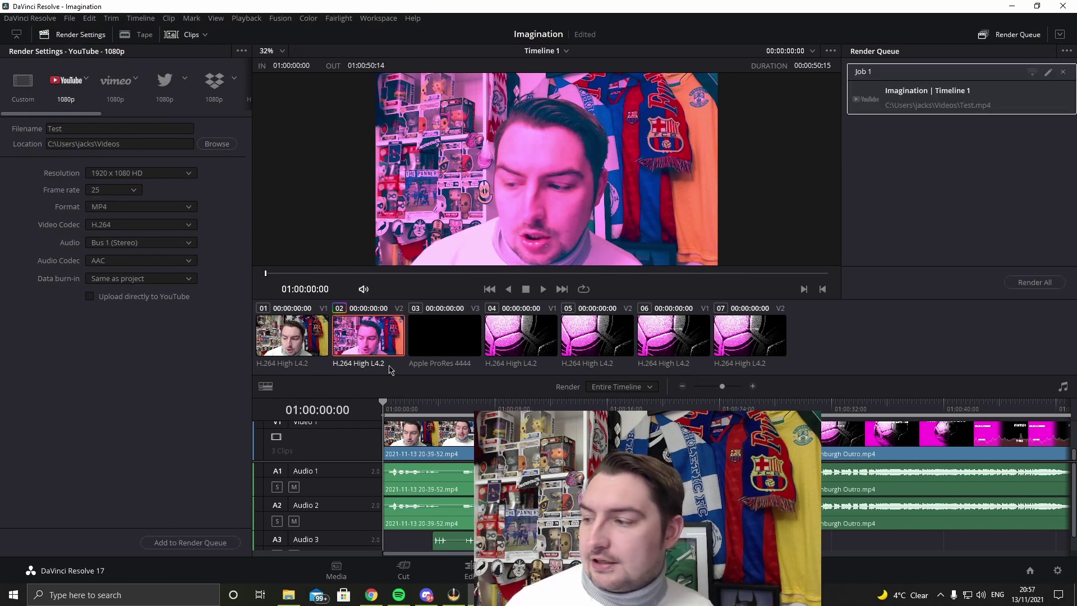
click(1032, 285)
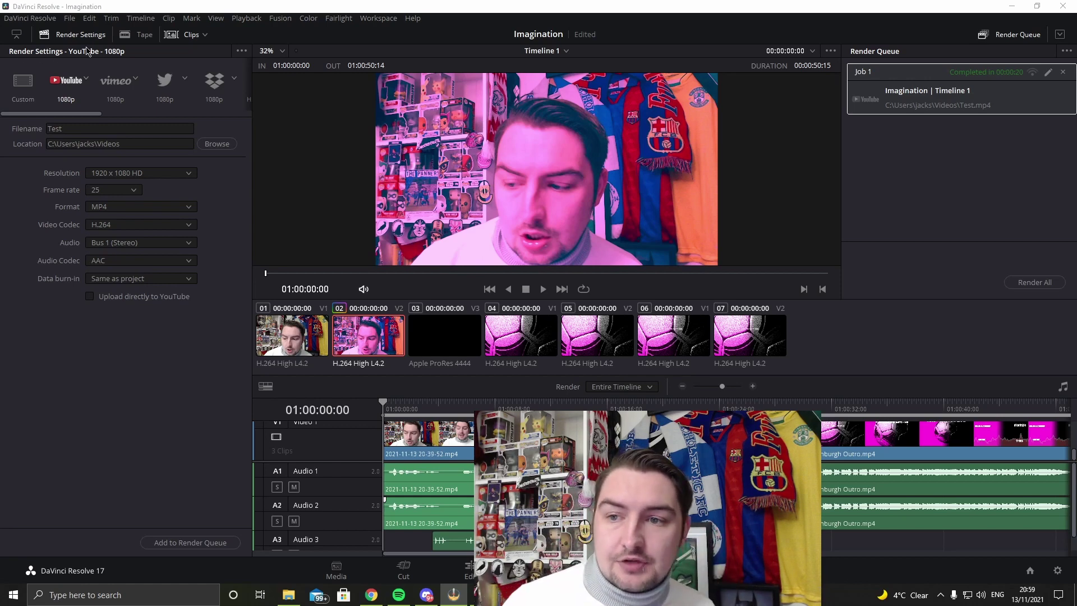
Save the Imagination project from the File menu.
click(69, 18)
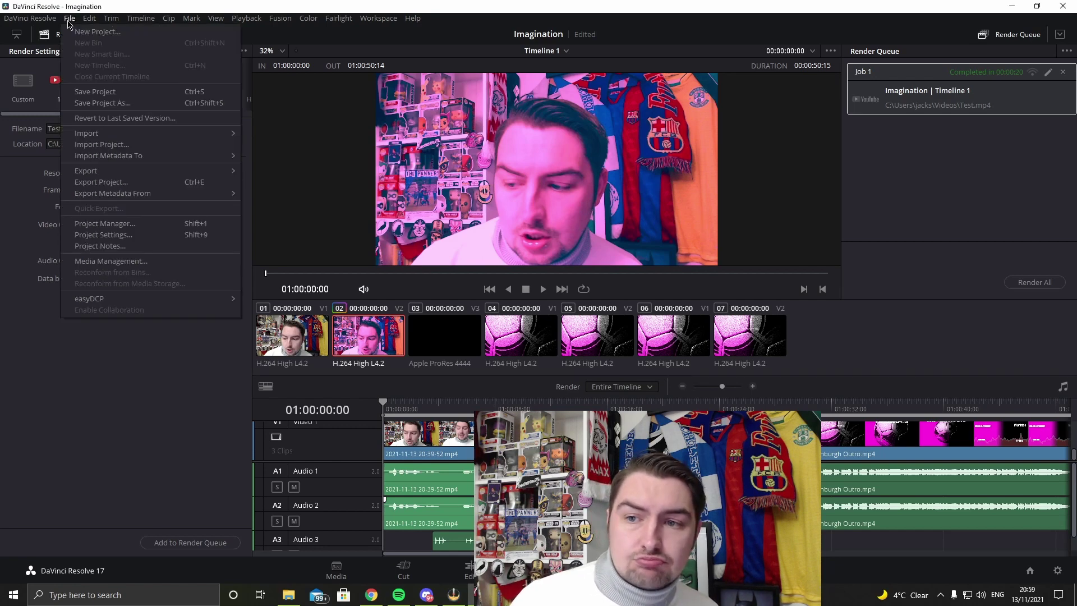
click(88, 90)
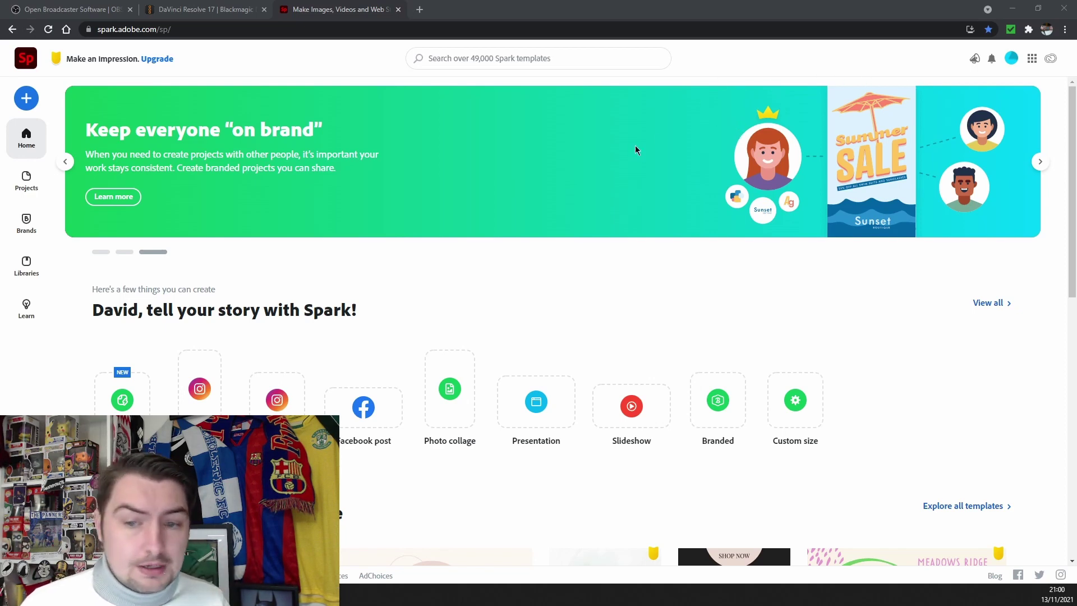
click(24, 179)
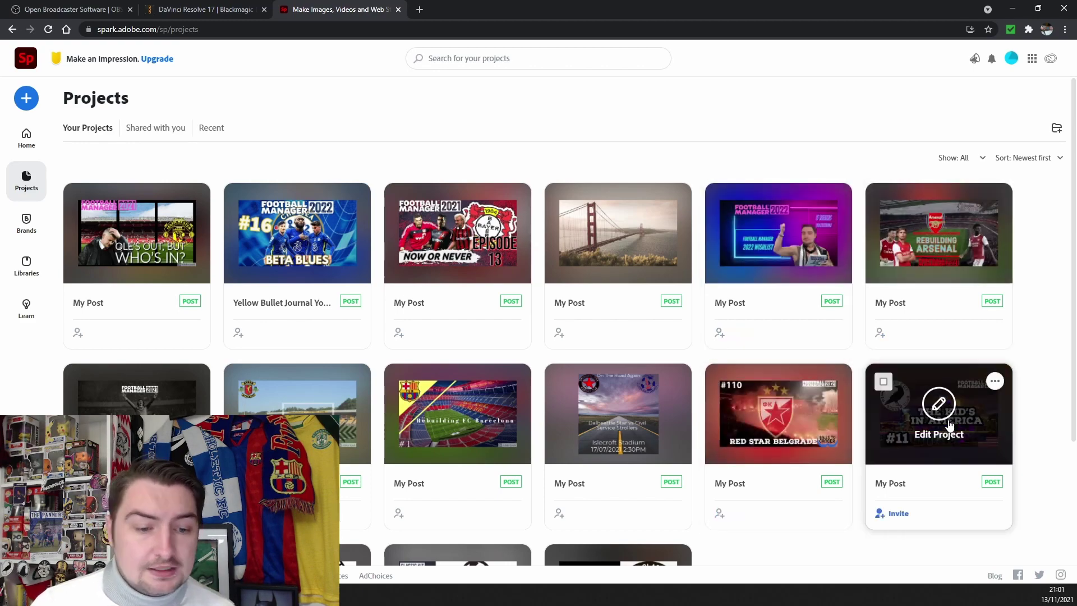
scroll(945, 428, down, 2)
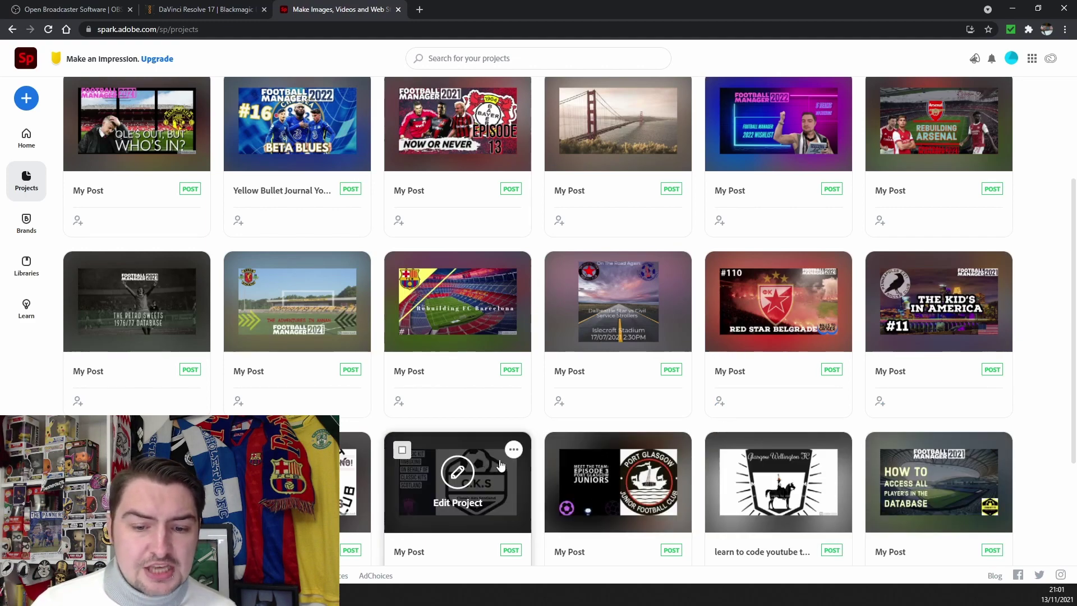
scroll(551, 418, down, 2)
scroll(550, 418, down, 2)
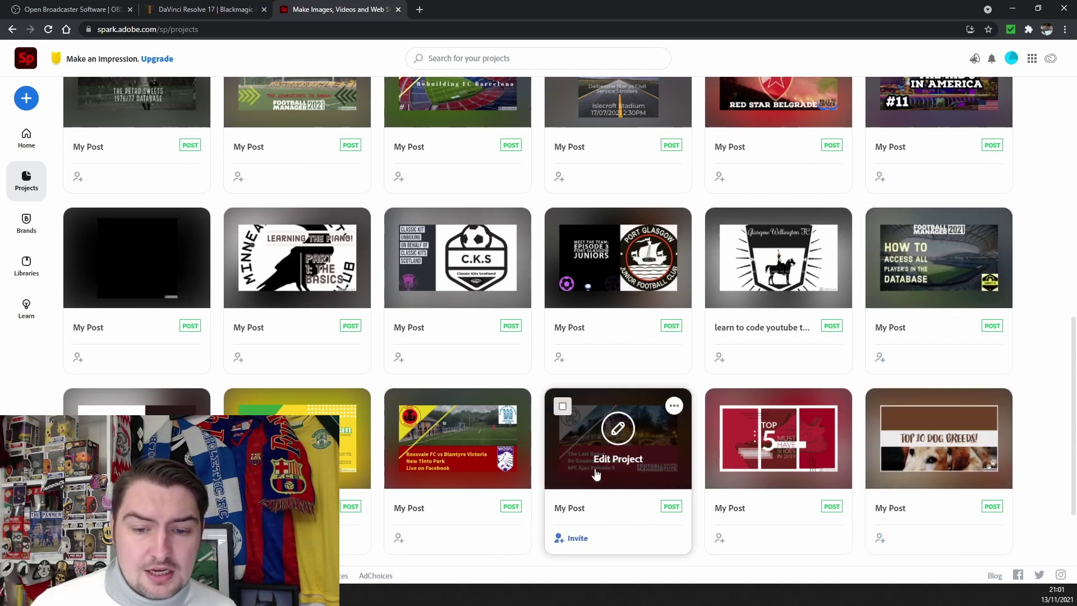
scroll(612, 432, down, 4)
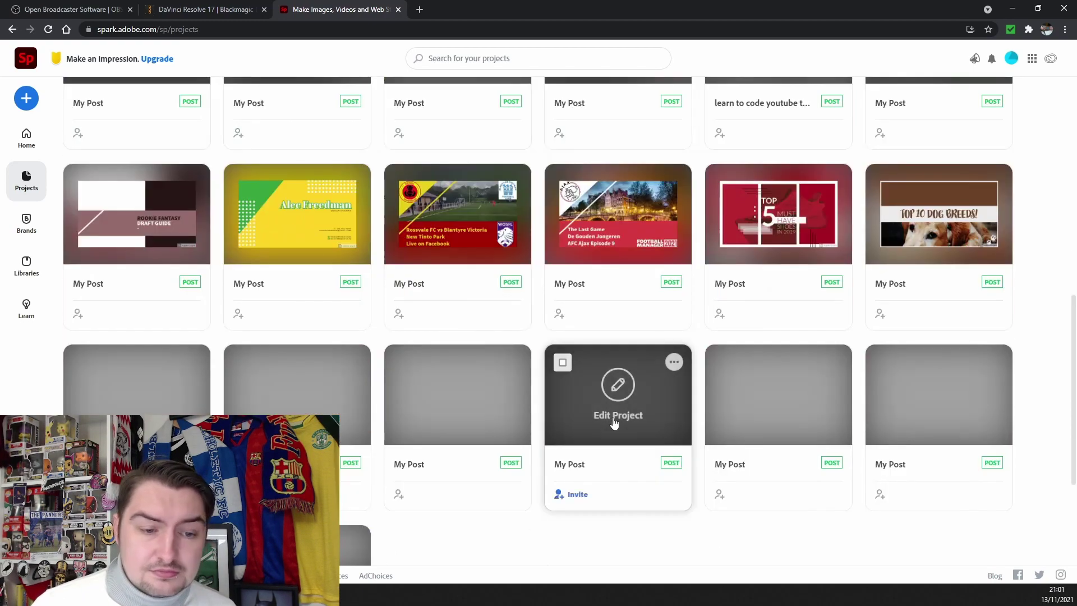
scroll(509, 432, down, 2)
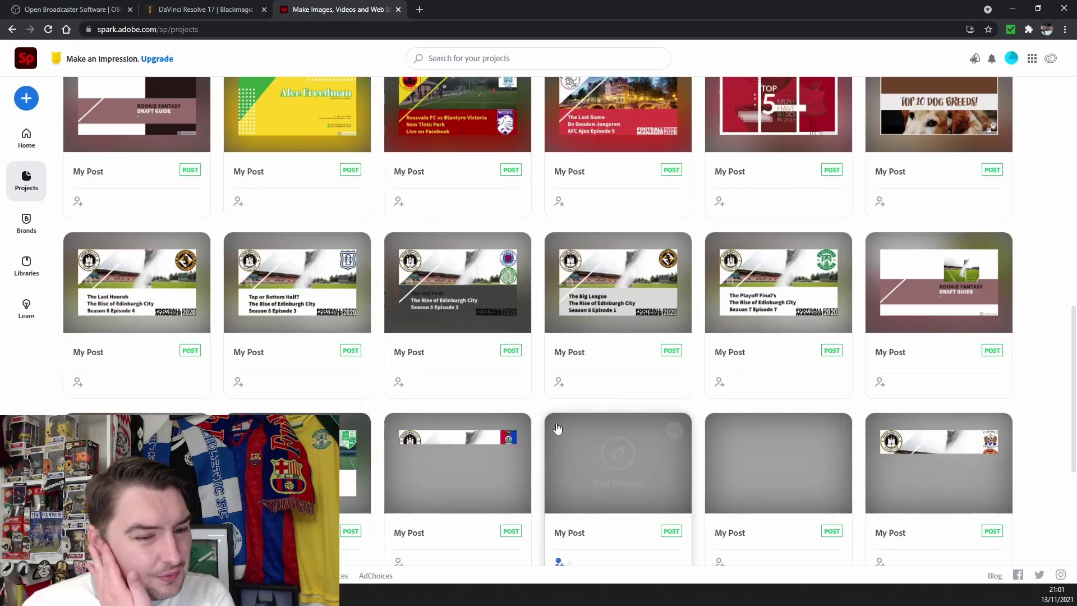
scroll(560, 427, down, 6)
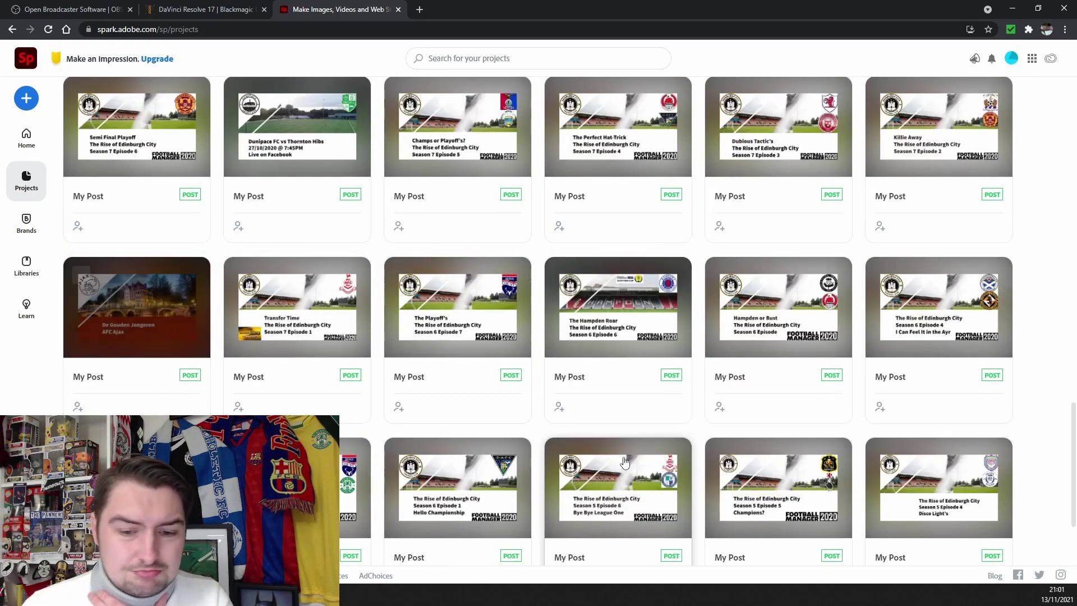
scroll(785, 336, up, 7)
scroll(778, 231, up, 5)
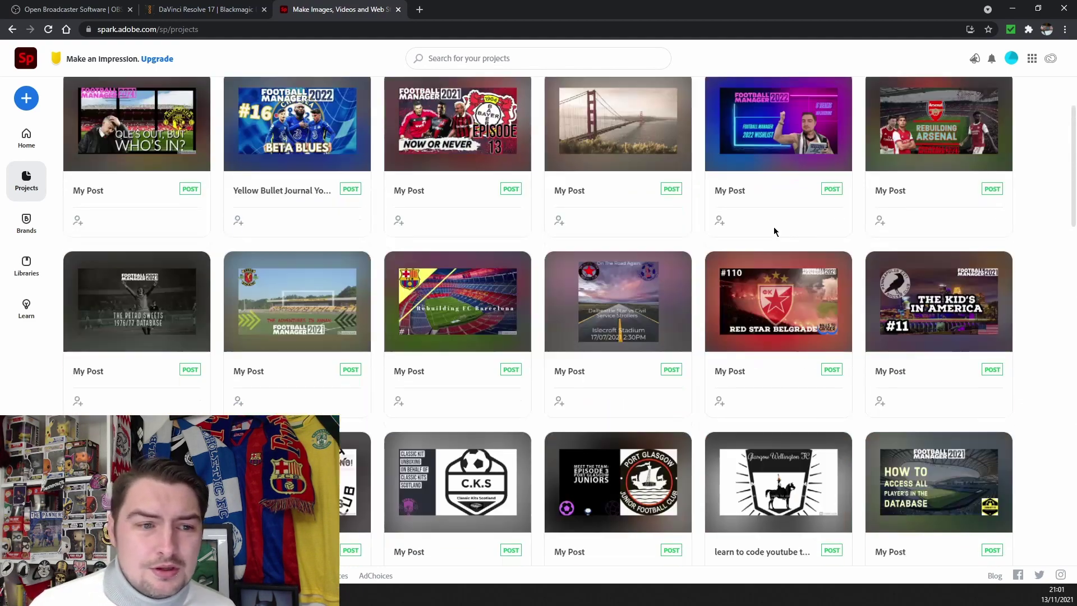
click(29, 140)
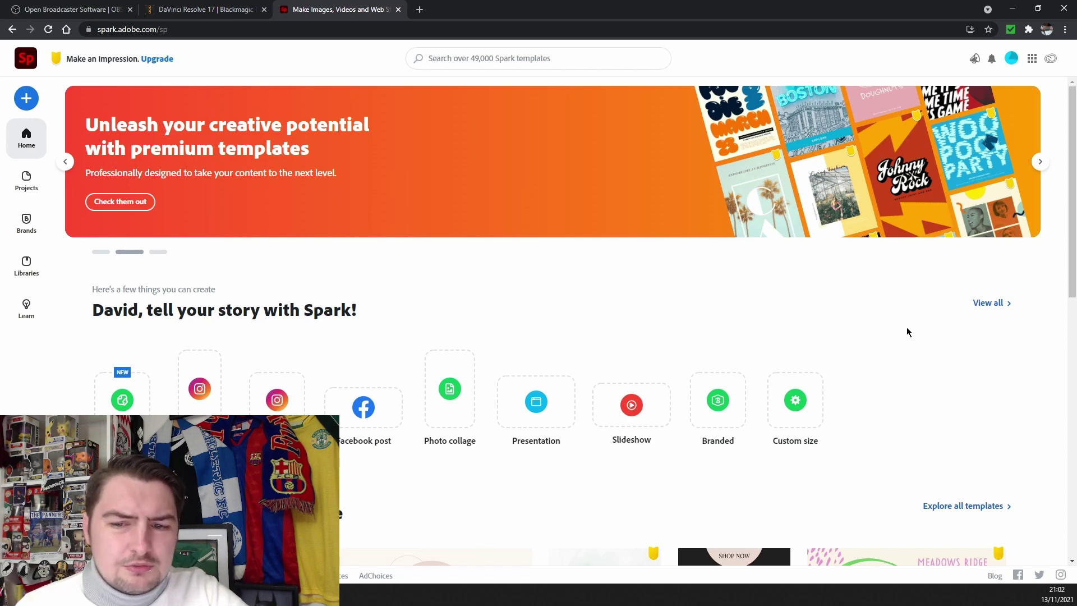
Create a new post from the Color intro to Theory YouTube thumbnail template.
click(1002, 304)
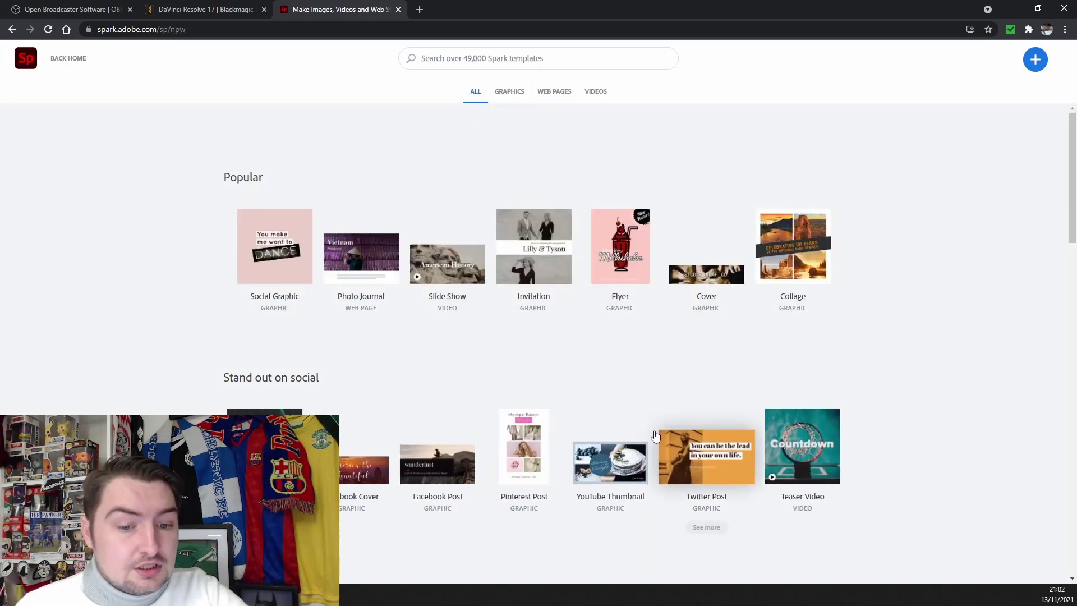
click(619, 530)
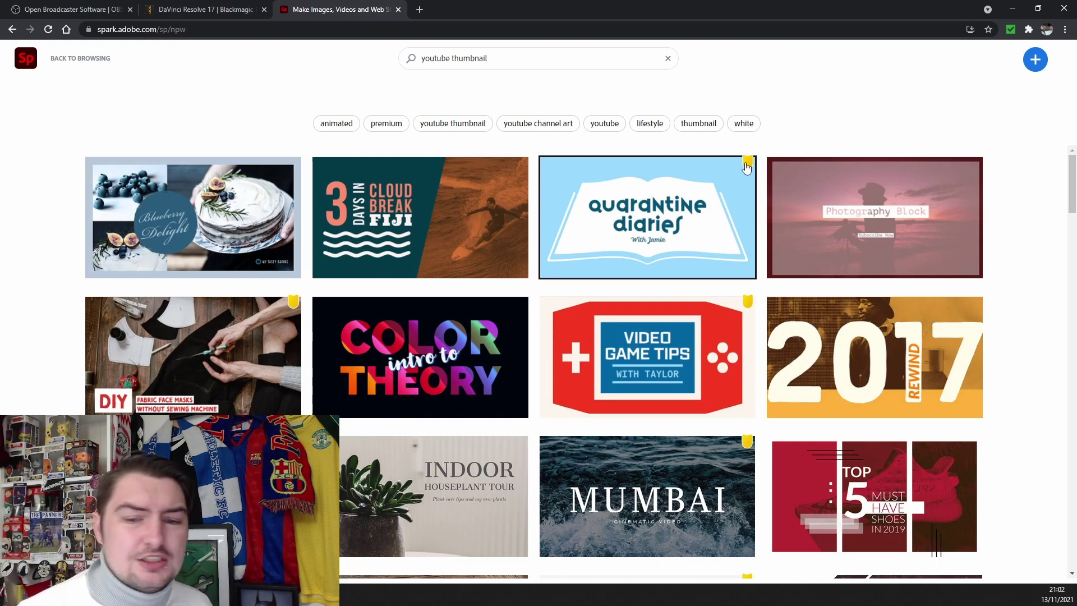
click(366, 335)
click(562, 506)
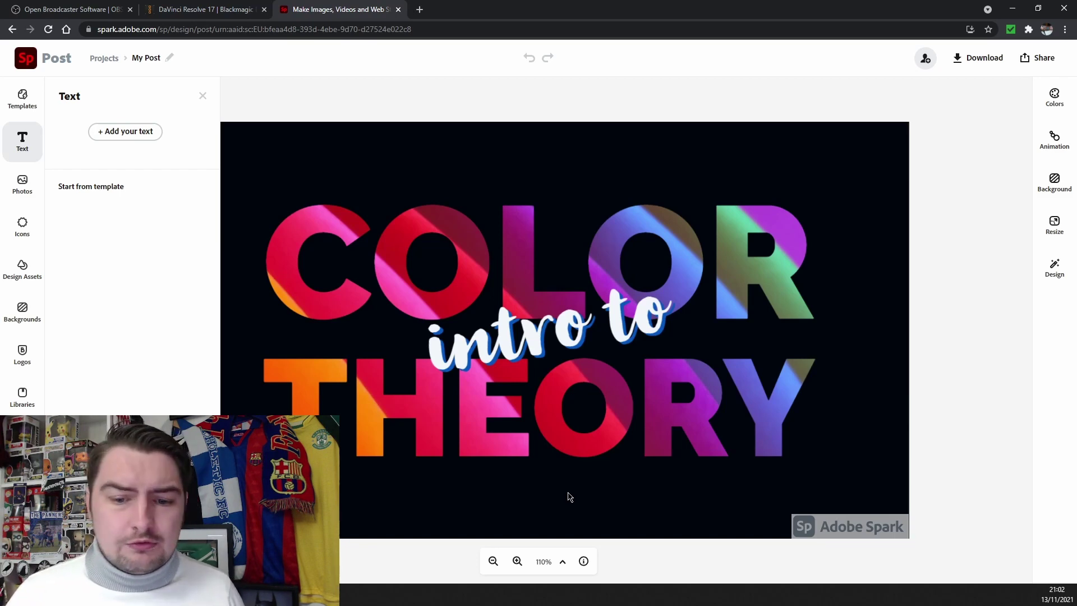
Replace the template's background with the uploaded Background image.
click(553, 192)
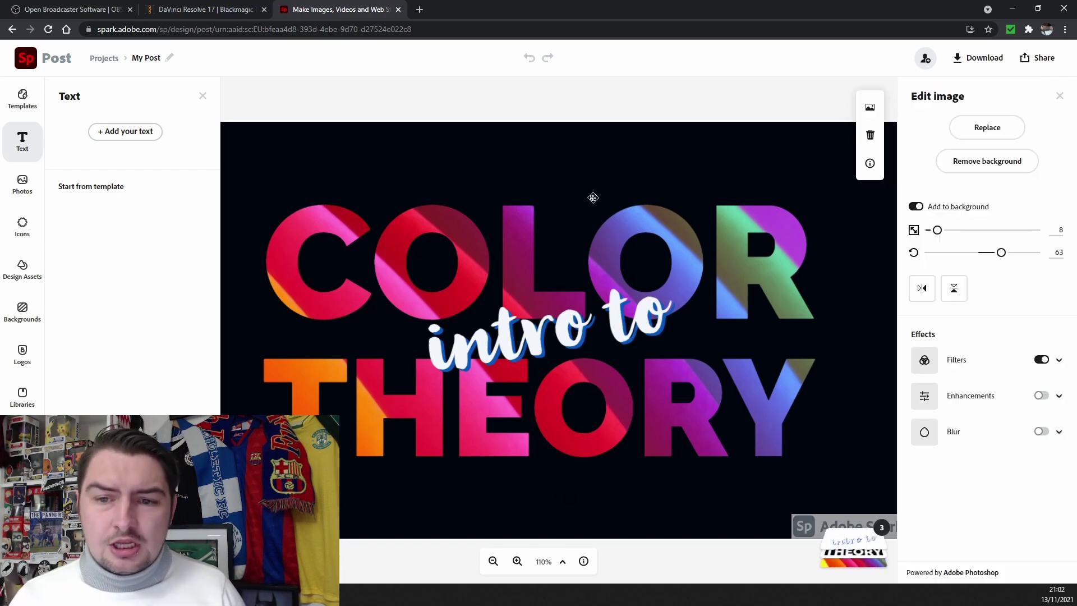
click(971, 129)
text(Rainbow)
click(53, 98)
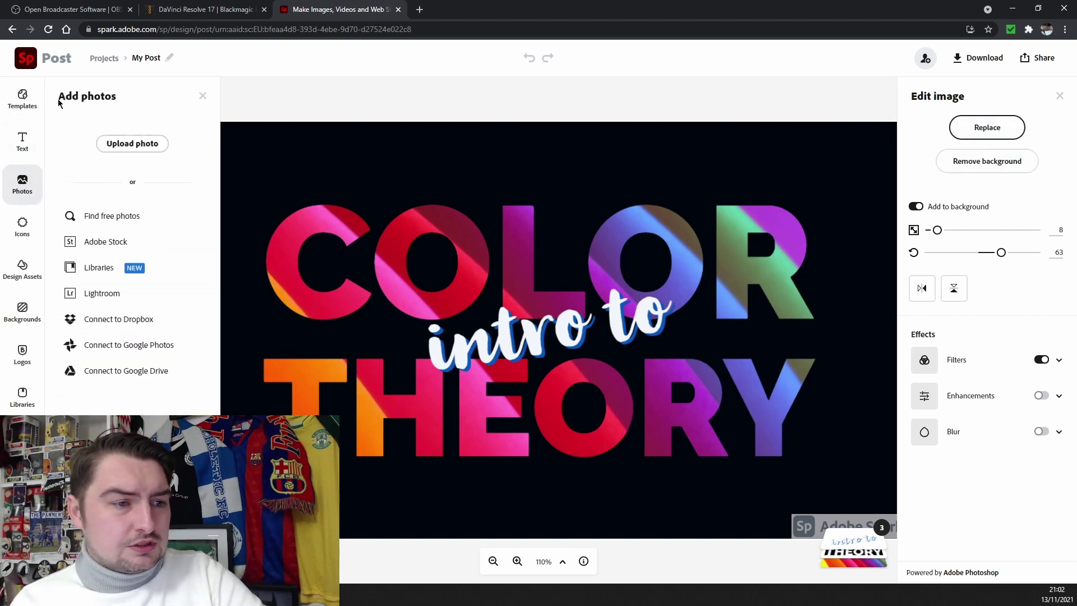
click(125, 146)
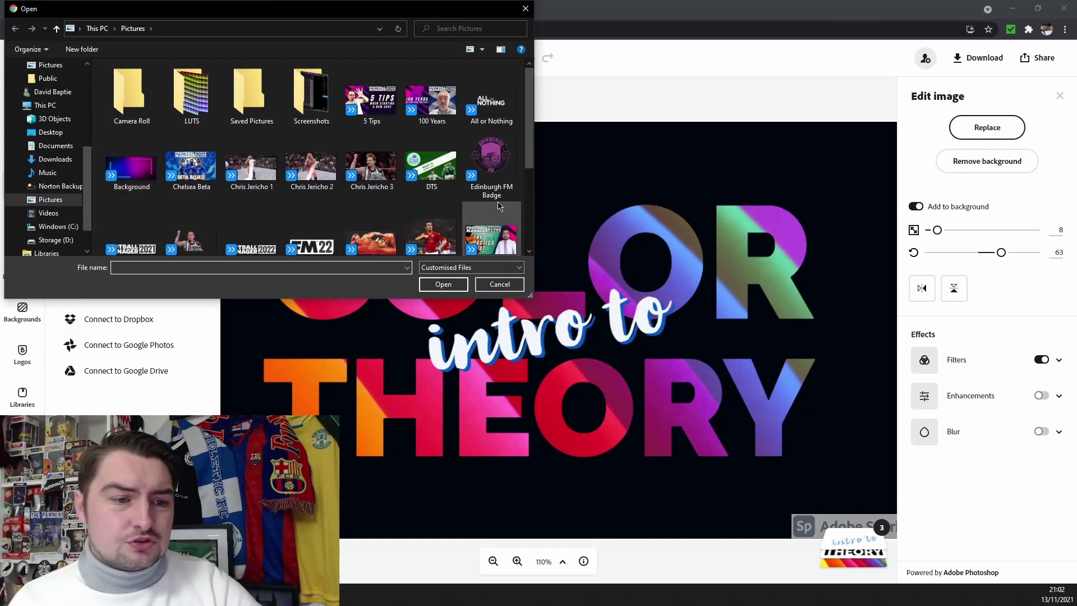
drag(529, 134, 517, 206)
scroll(517, 208, up, 3)
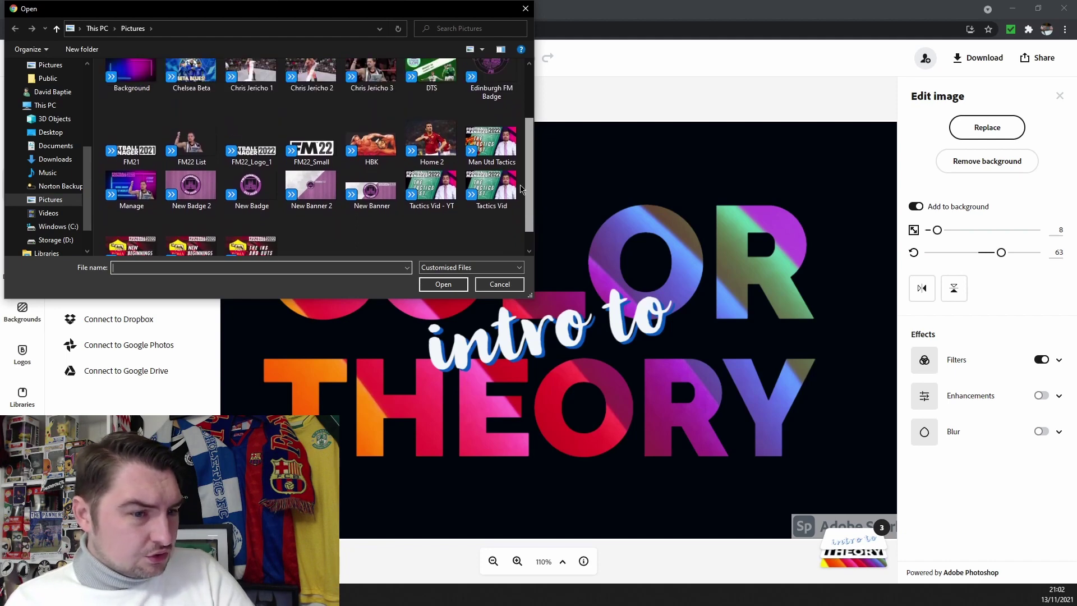
click(140, 164)
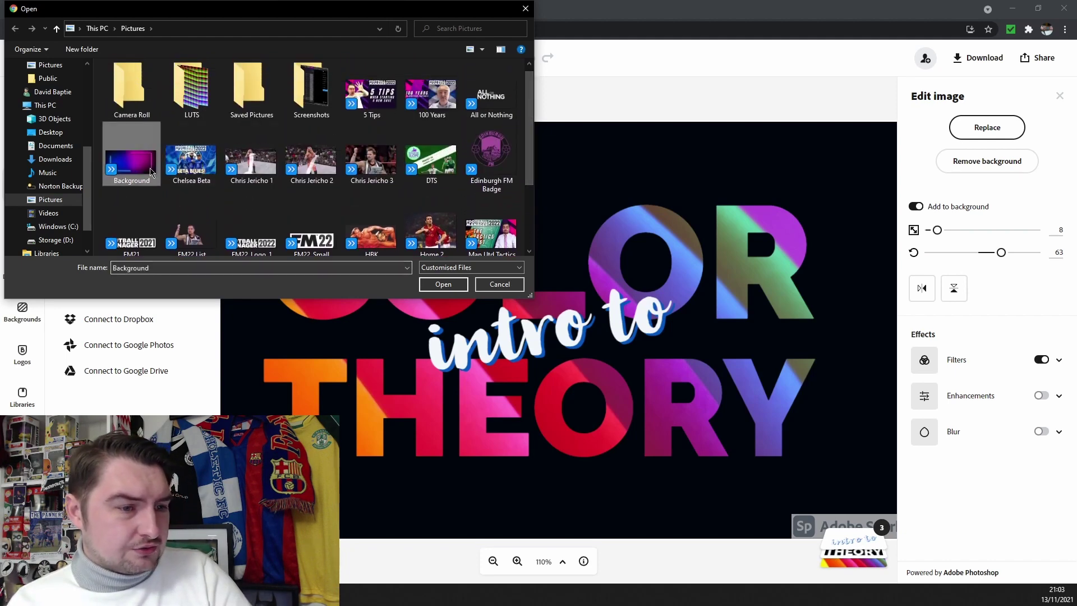
click(443, 283)
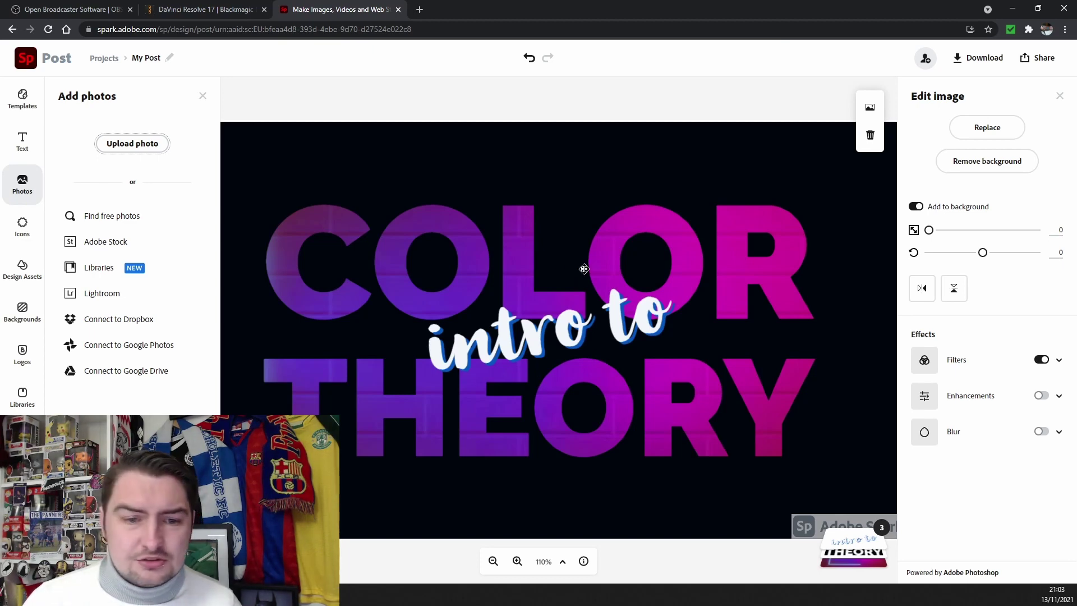
Upload the Edinburgh FM Badge image from the Pictures folder.
click(128, 139)
double_click(247, 100)
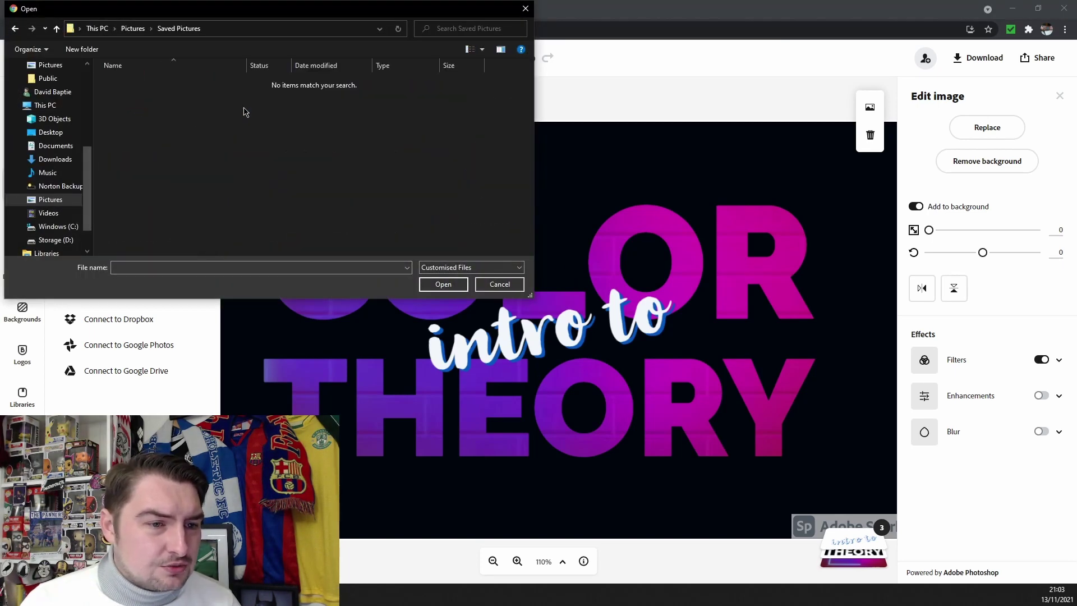
click(57, 28)
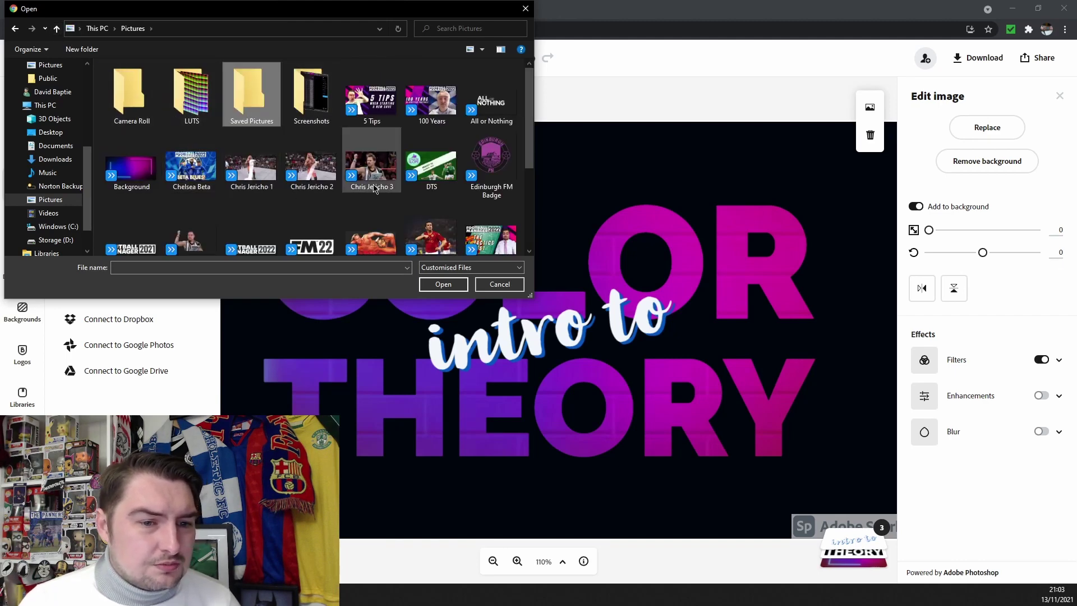
click(494, 171)
click(465, 284)
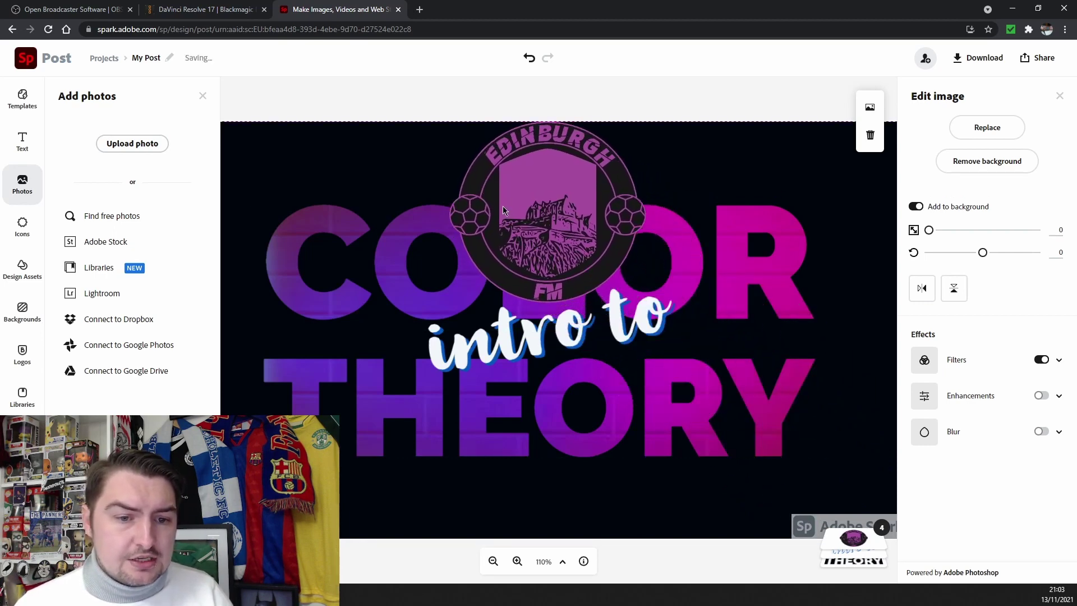
Shrink the badge and set it flush in the canvas's top-right corner.
click(529, 268)
drag(449, 305, 560, 241)
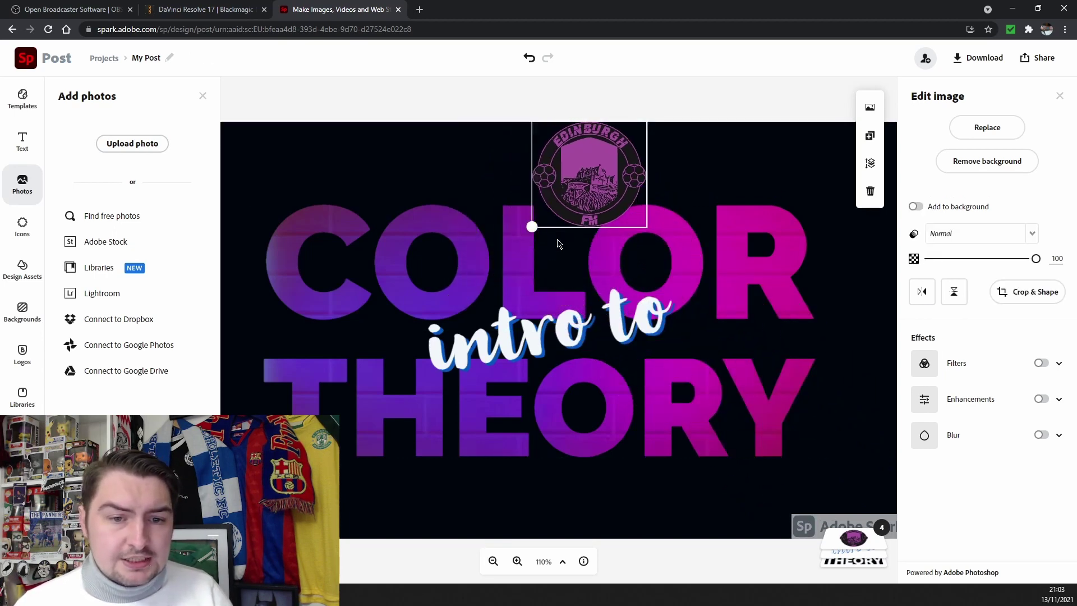
drag(644, 175, 787, 213)
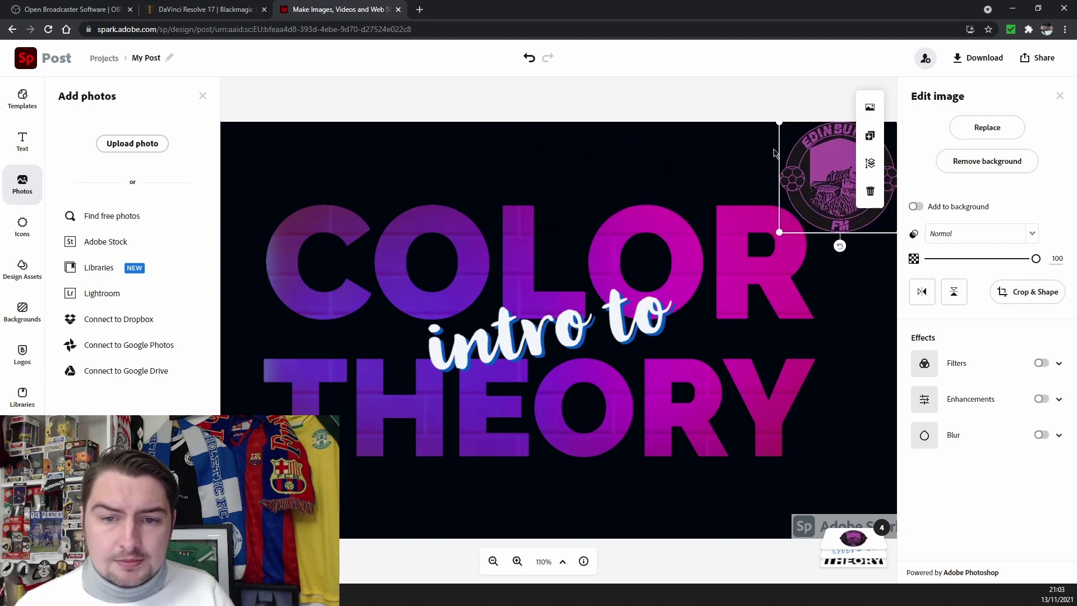
click(735, 148)
drag(812, 170, 822, 171)
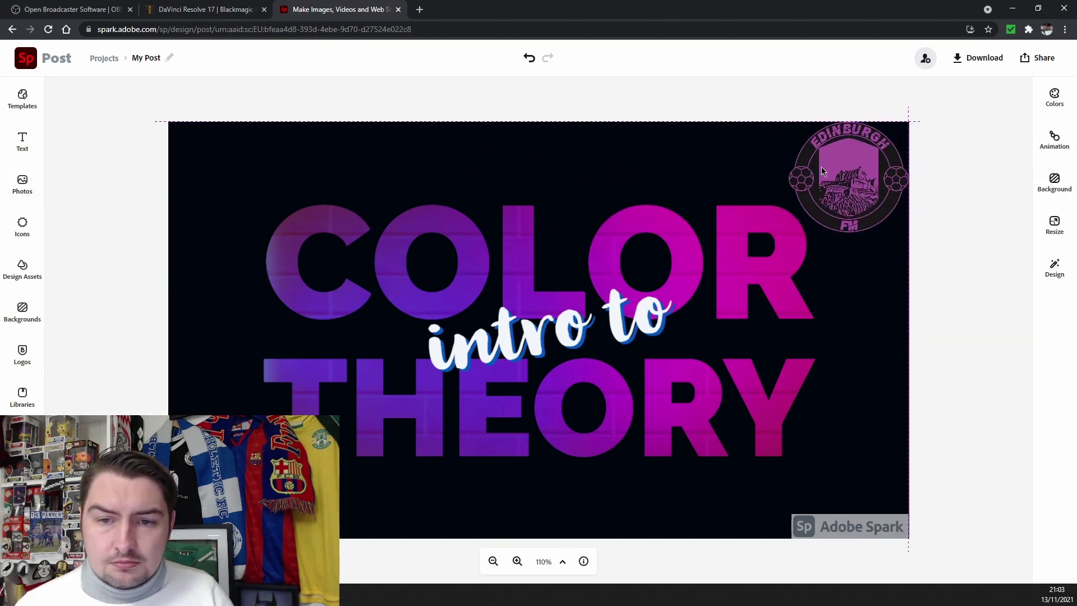
Retype the COLOR THEORY headline as 'Like, Share & Subscribe'.
click(696, 264)
click(1001, 139)
key(ctrl+a)
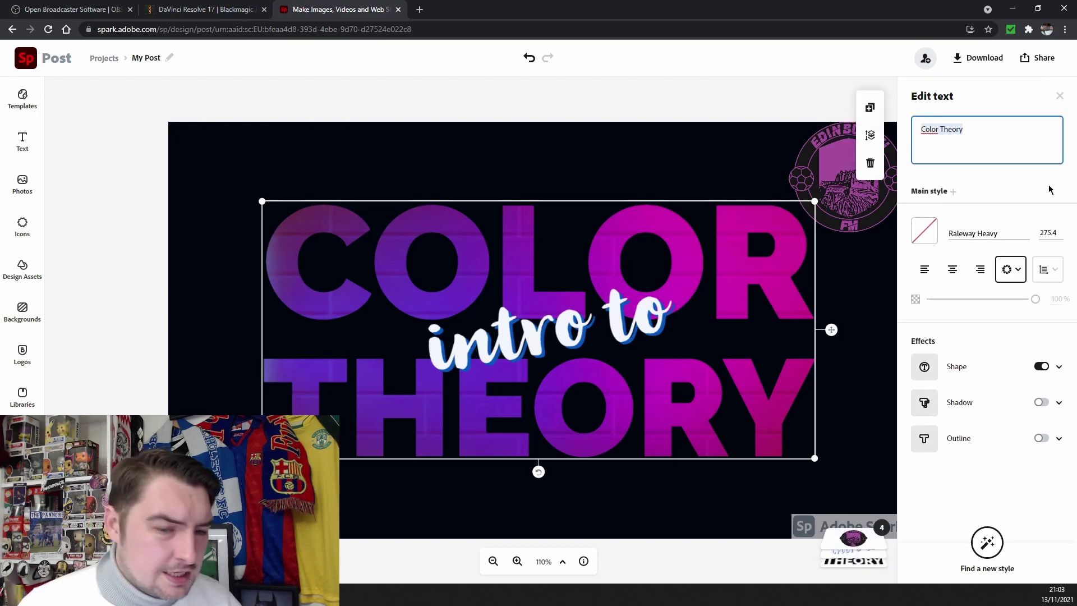
text(L)
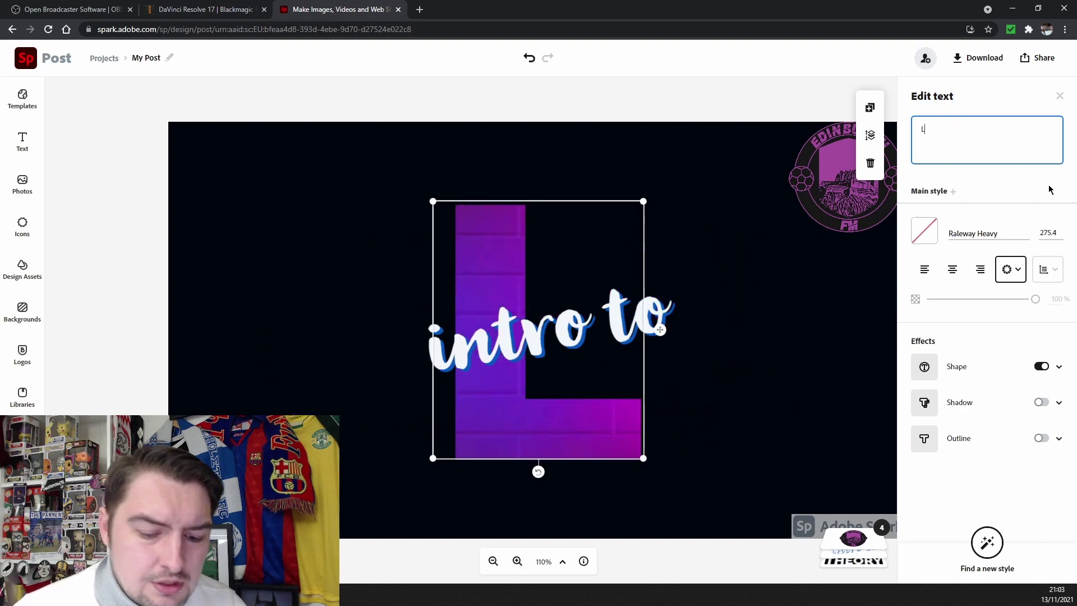
text(ike, Share & Su)
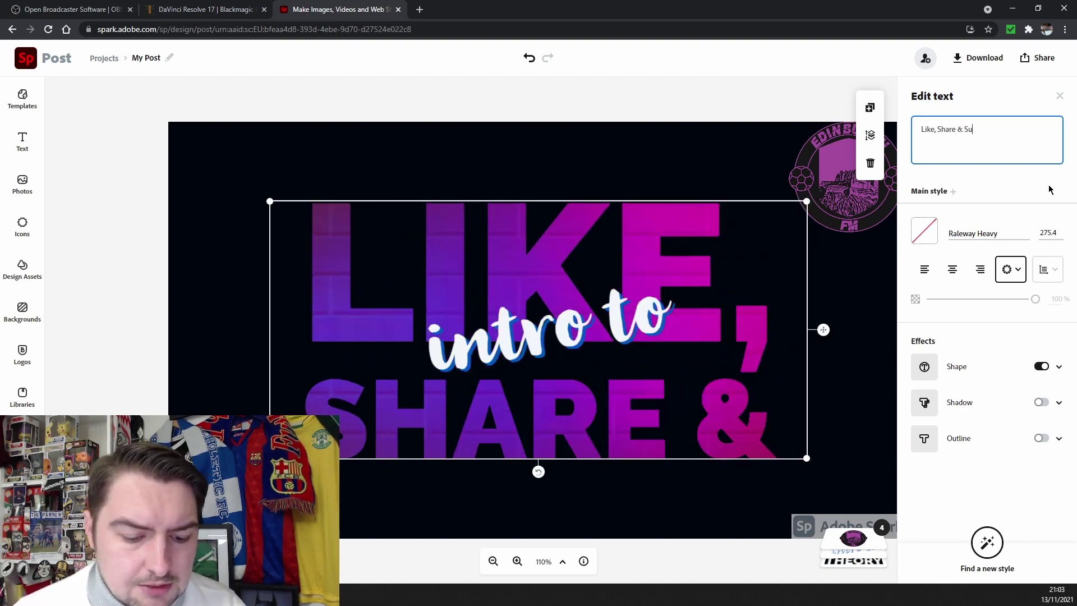
text(bscribe)
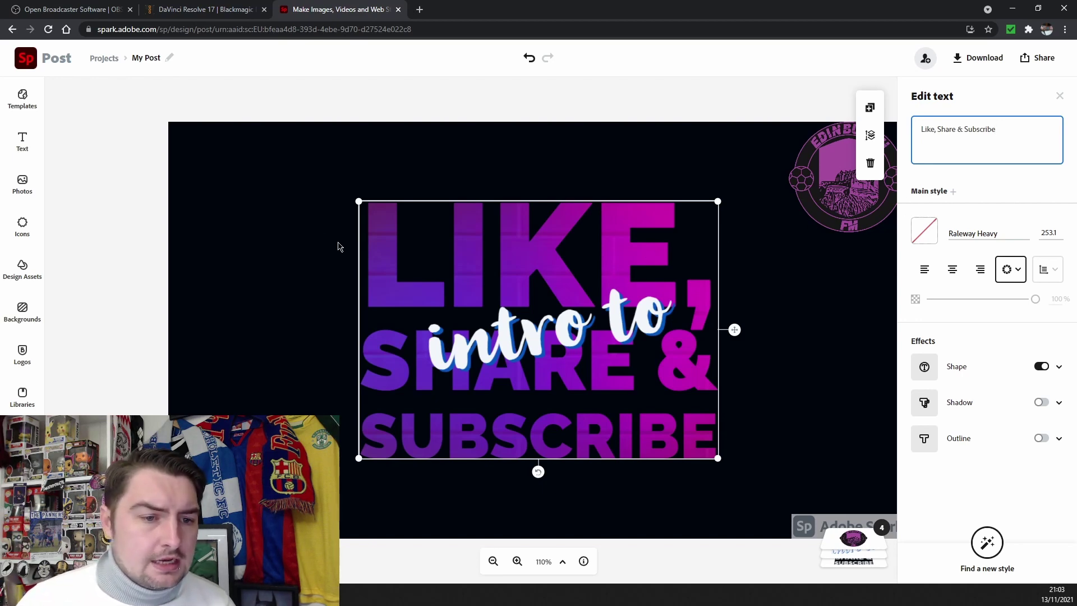
click(185, 252)
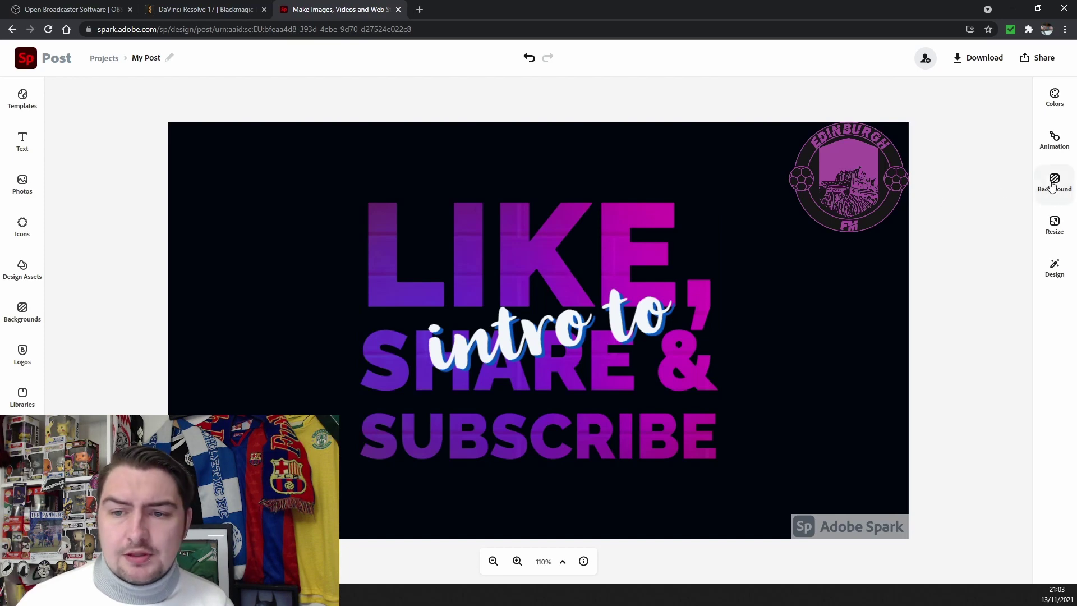
Shift the design palette's blue colour to a deeper shade.
click(1055, 98)
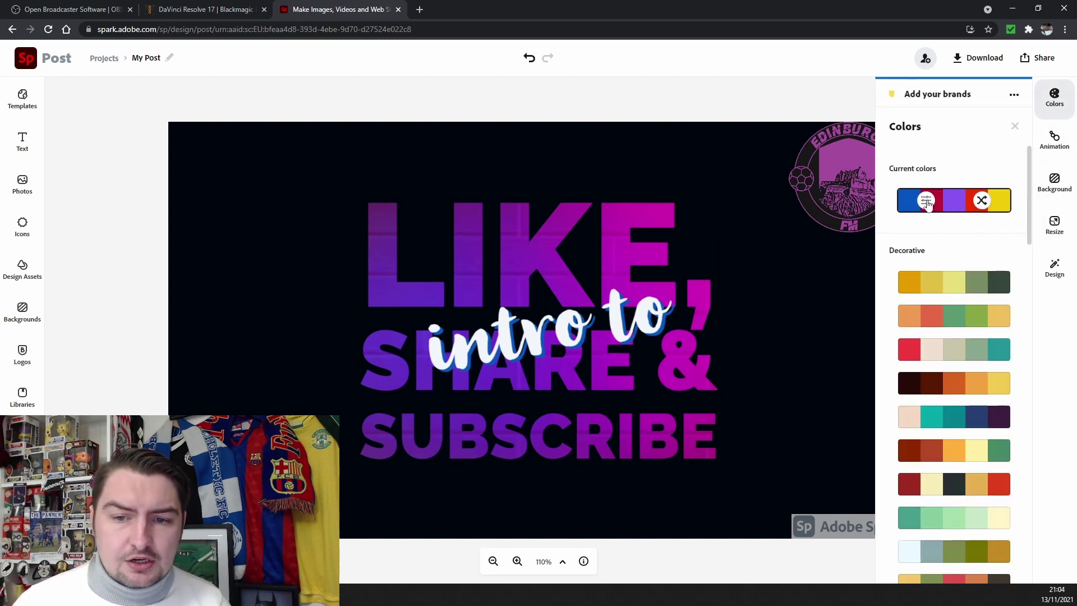
click(909, 200)
drag(956, 320, 975, 331)
click(668, 201)
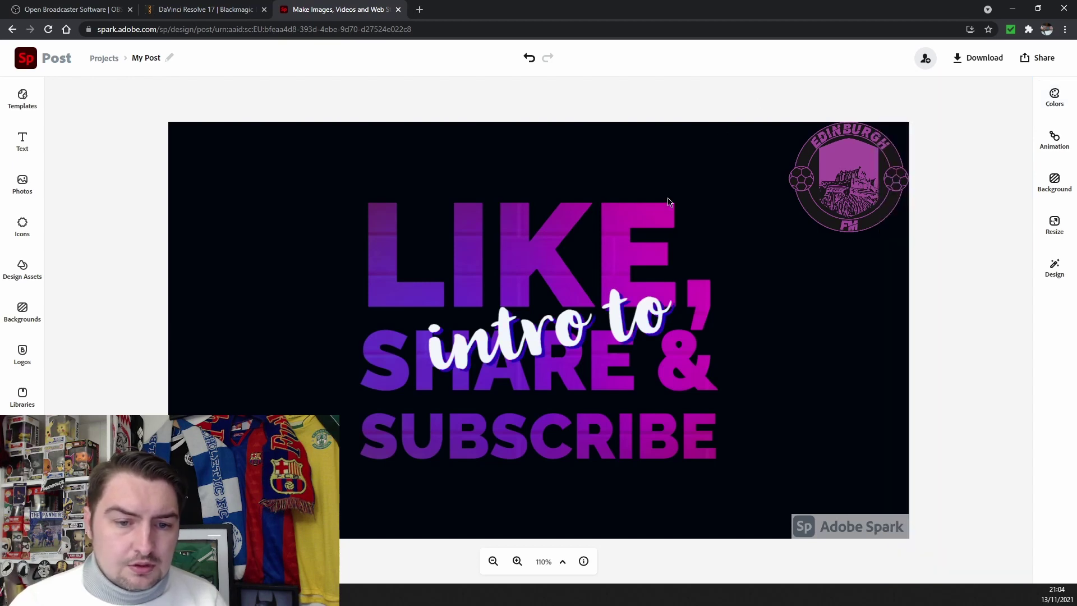
Move the 'intro to' text to the top-left corner and make it purple.
click(627, 320)
drag(626, 320, 359, 159)
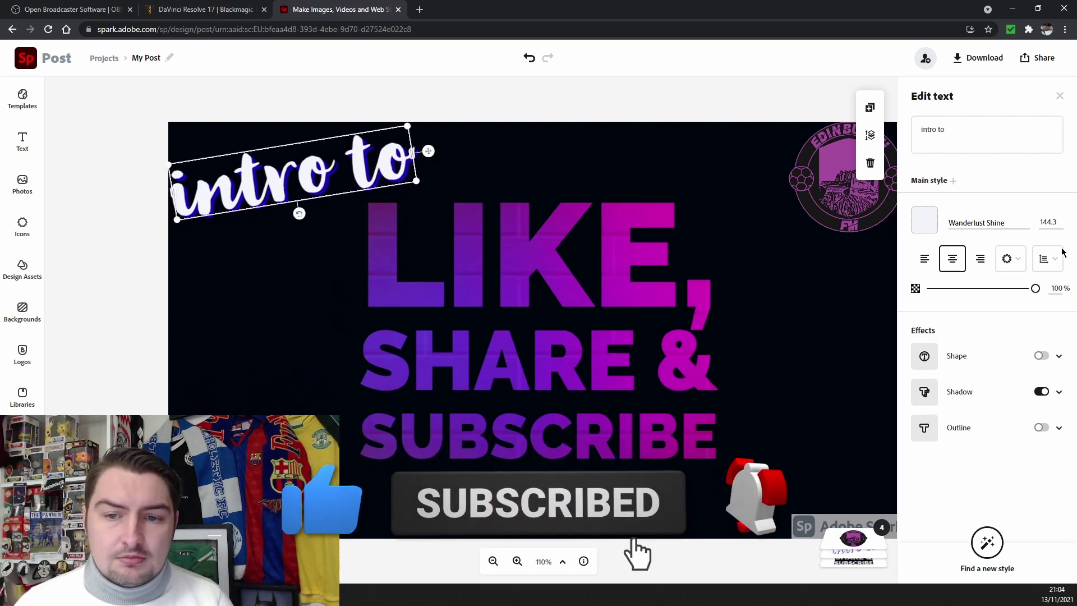
click(923, 220)
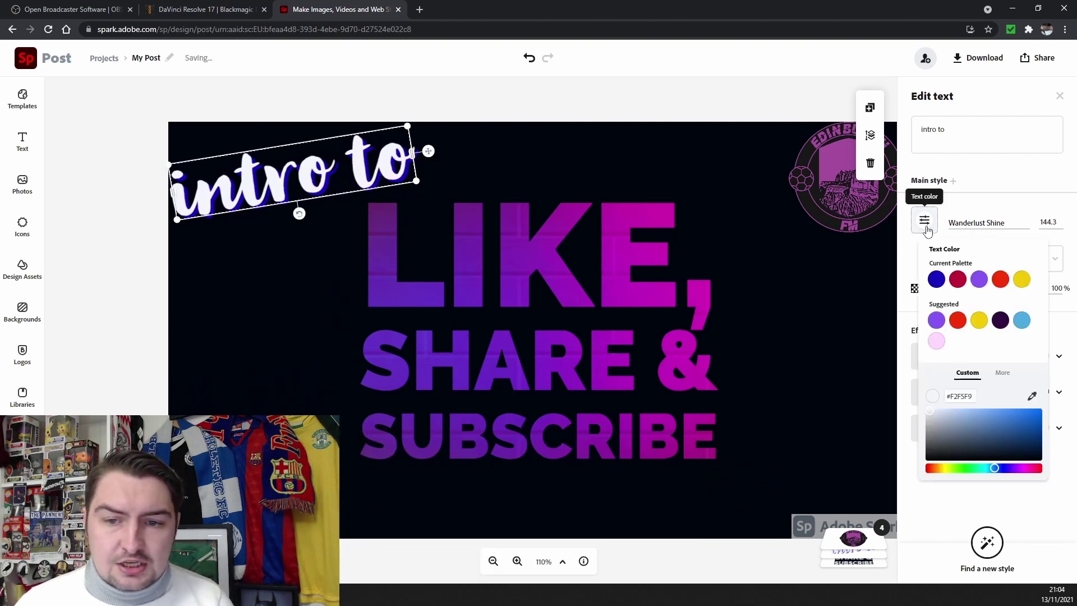
click(979, 279)
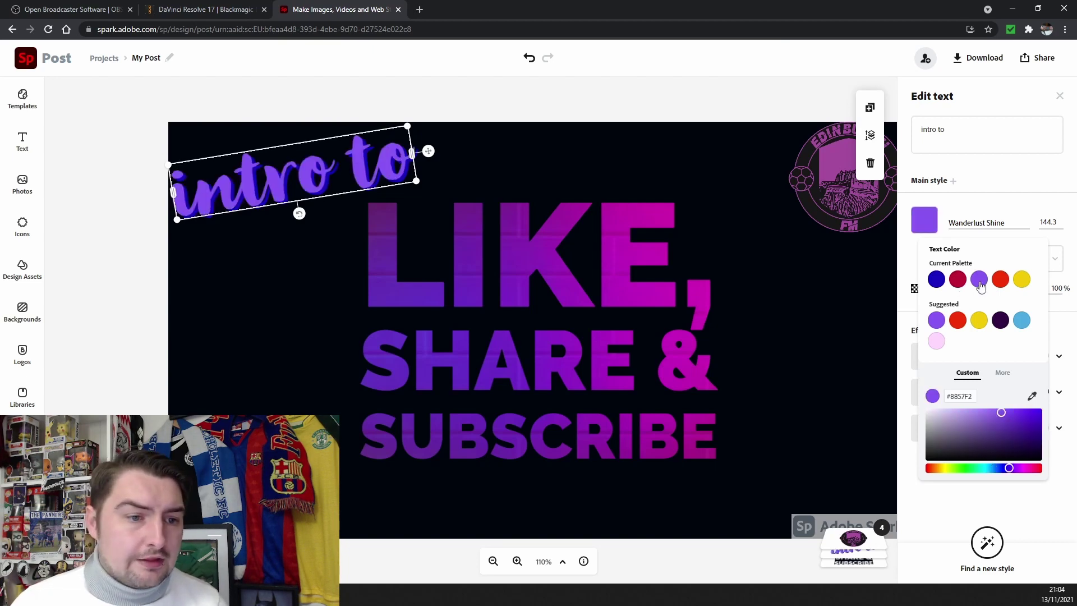
click(486, 119)
click(119, 169)
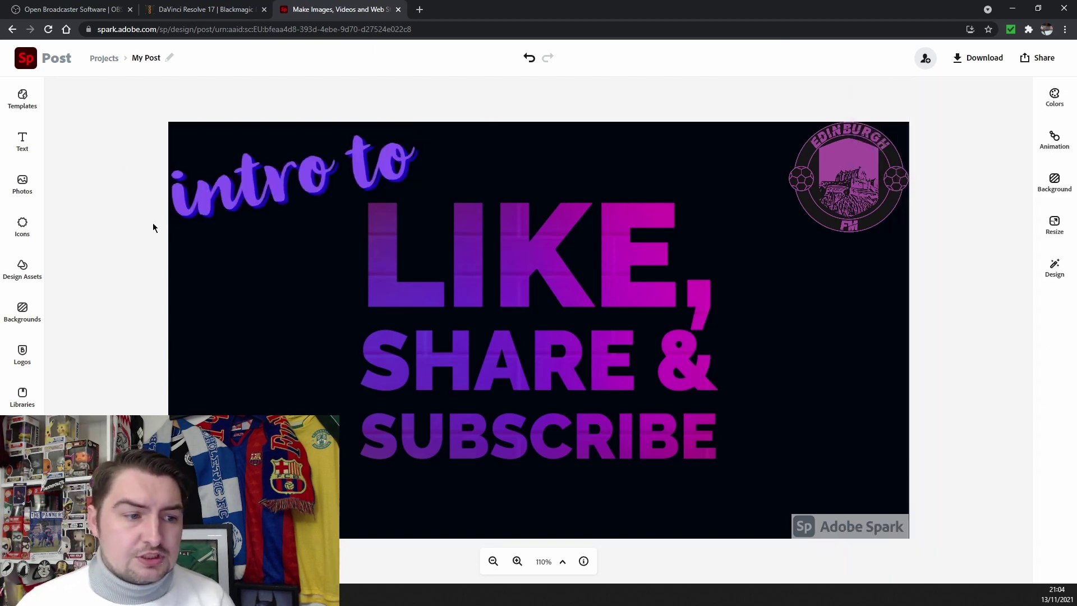
Add a juggling-person icon from a 'fun' icon search and place it near the bottom-right.
click(22, 224)
text(fun)
mouse_move(204, 196)
mouse_down()
mouse_move(200, 255)
mouse_move(213, 212)
mouse_up()
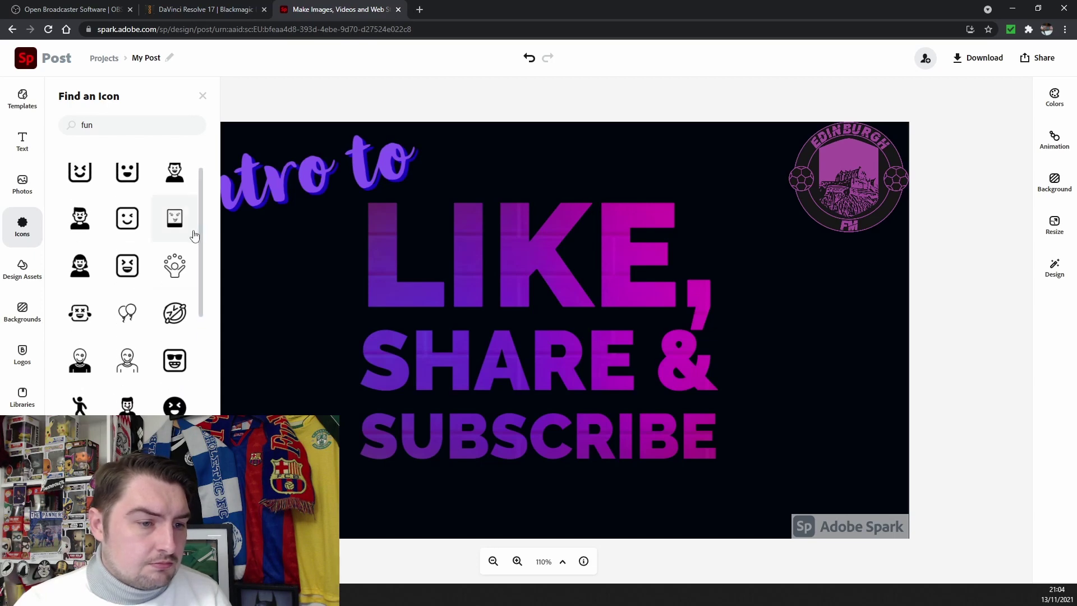
click(175, 265)
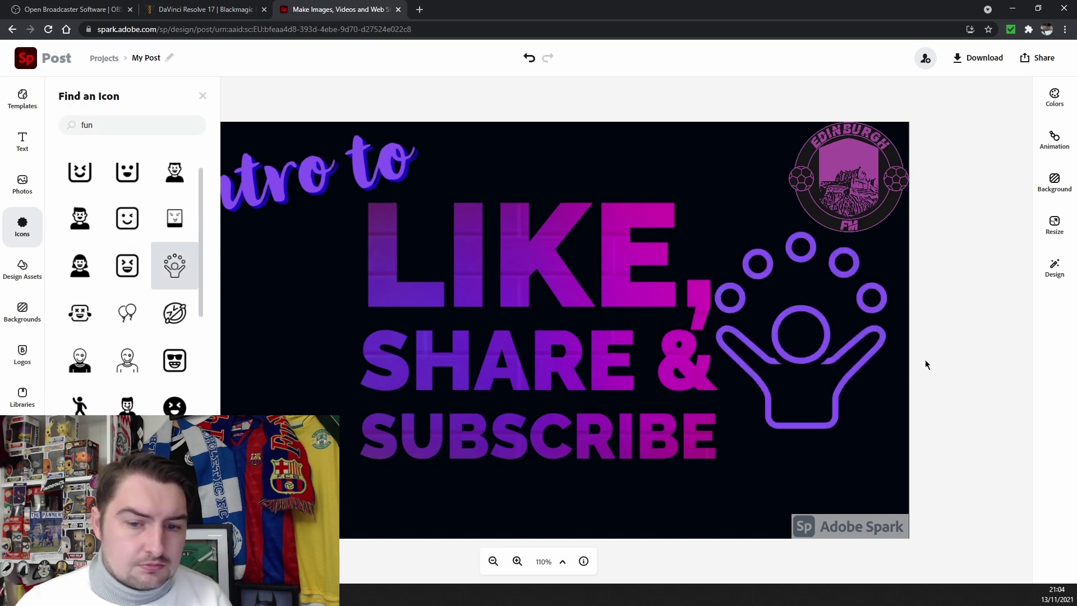
click(807, 359)
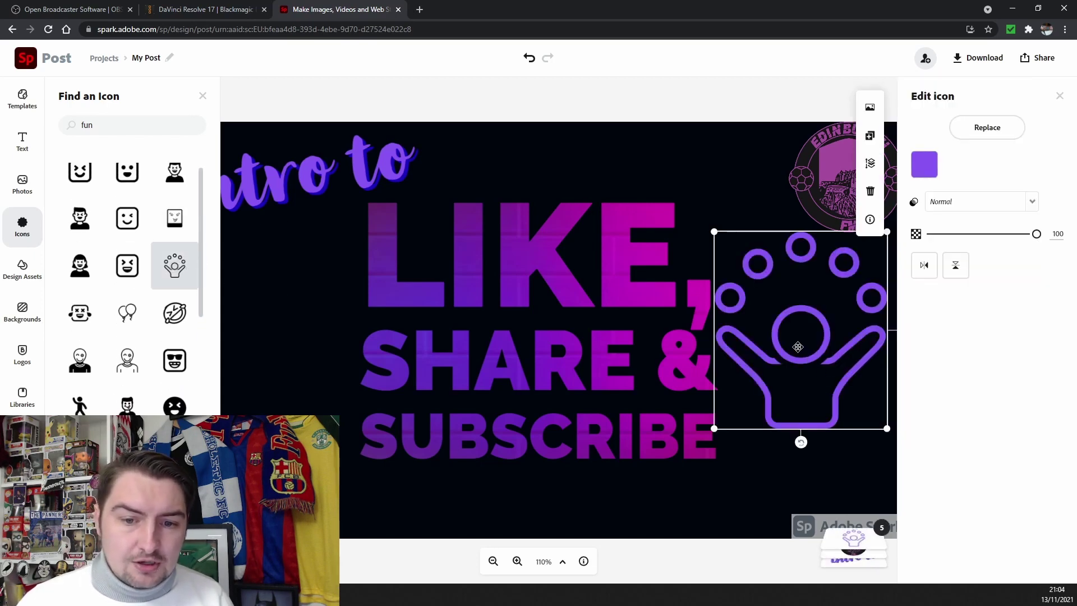
drag(808, 359, 798, 447)
click(806, 94)
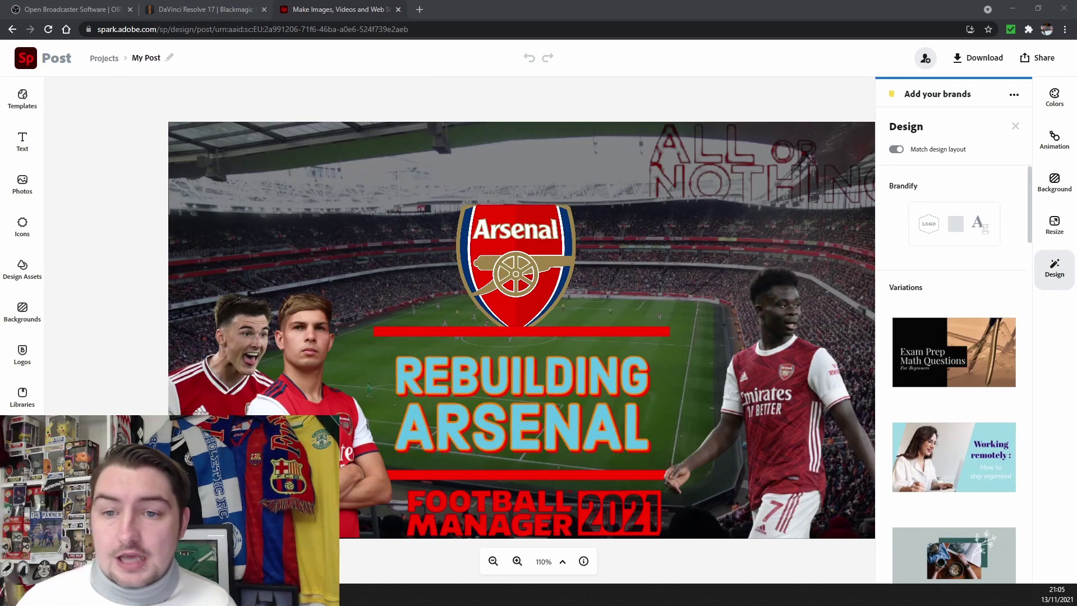
click(1015, 126)
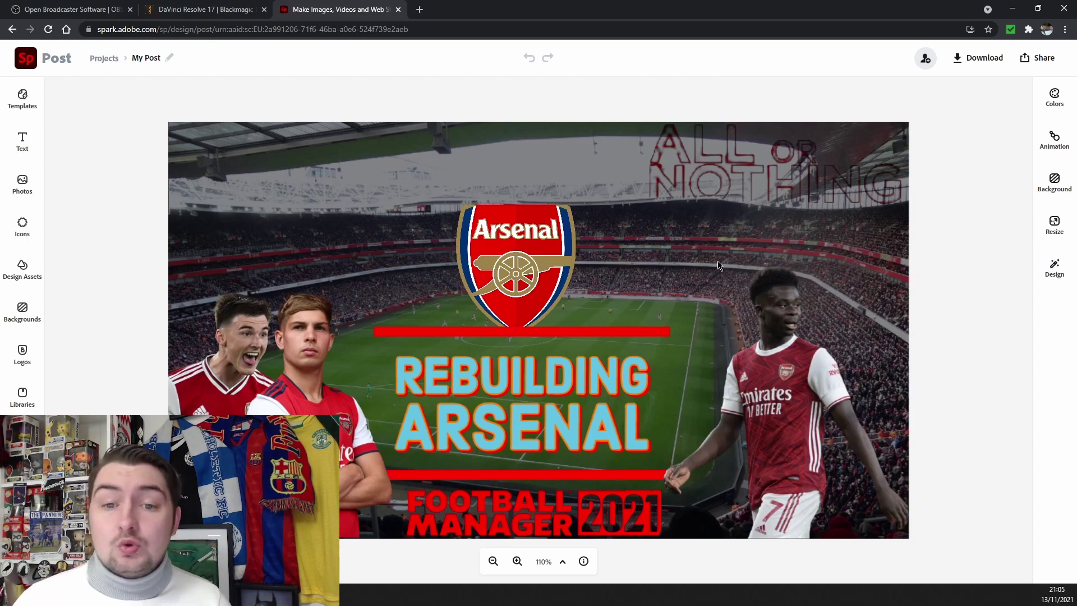
Enlarge the right-hand player photo and shift it slightly left.
click(763, 372)
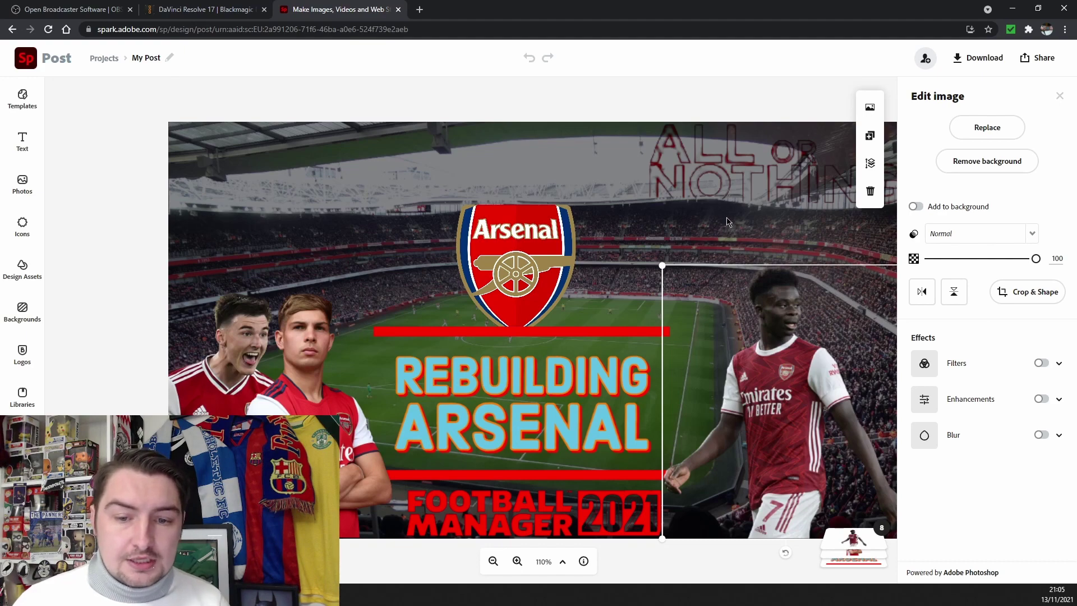
click(322, 362)
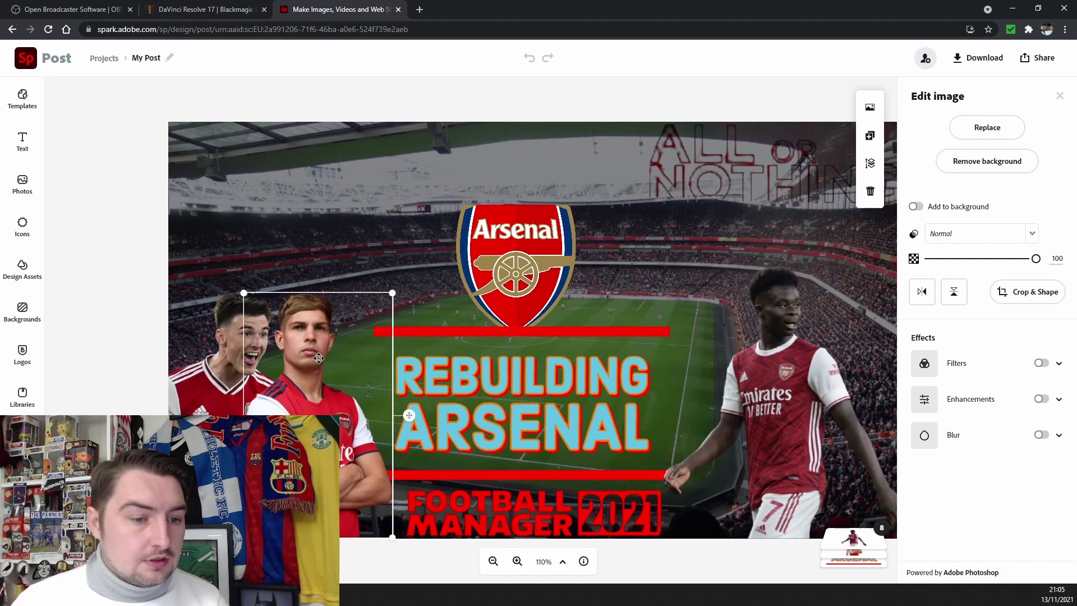
click(225, 358)
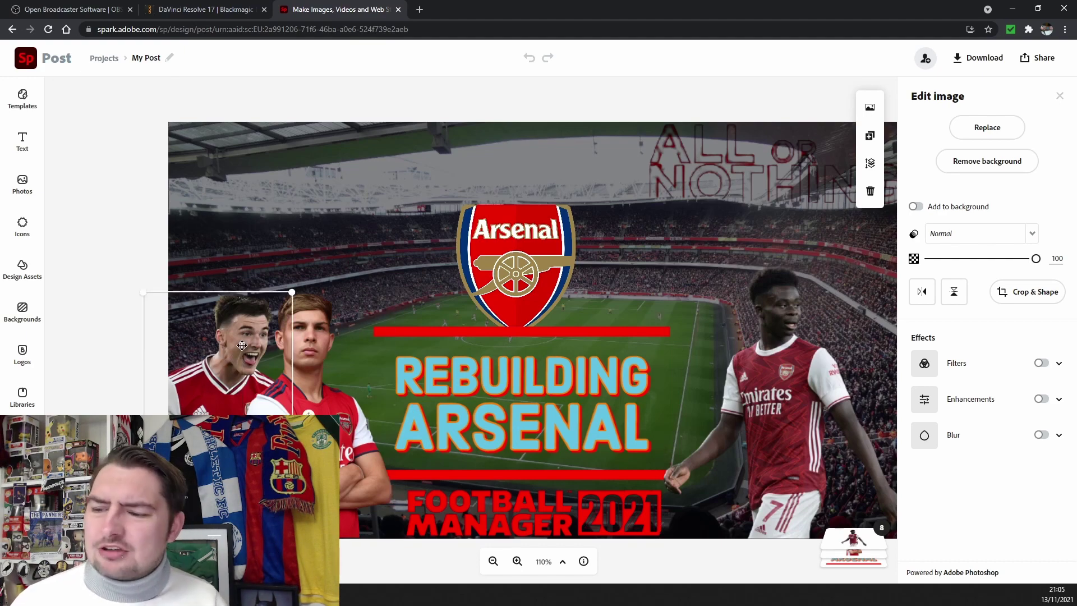
click(304, 355)
click(763, 359)
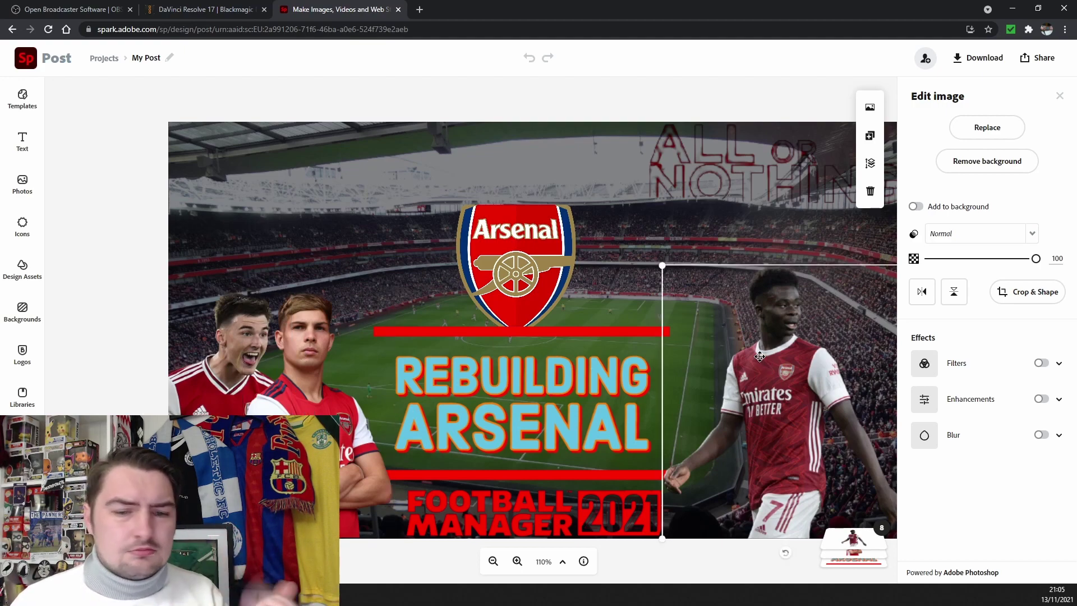
drag(661, 264, 637, 239)
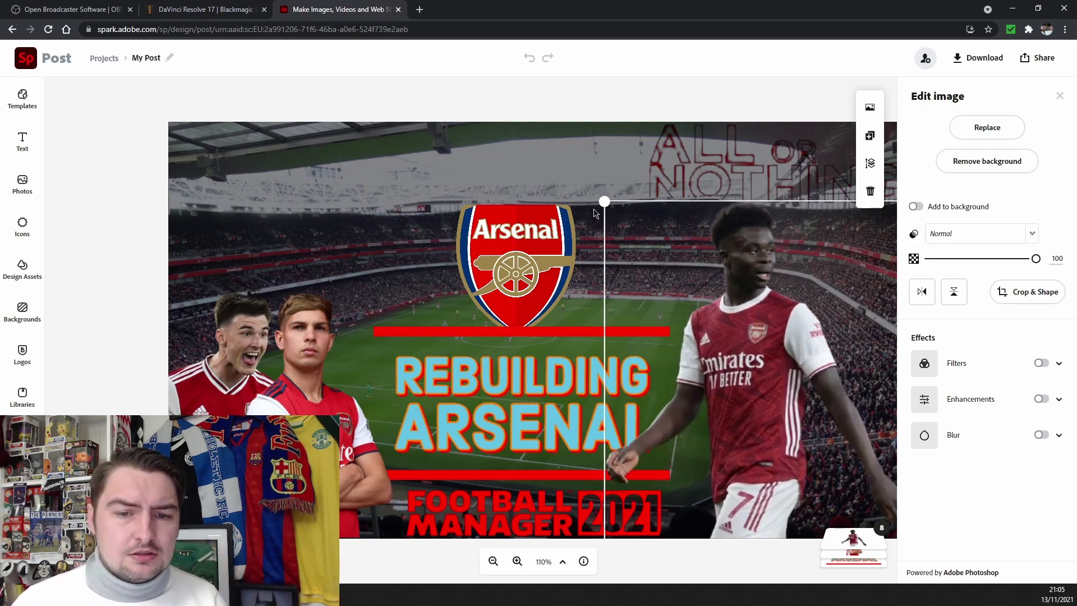
click(594, 212)
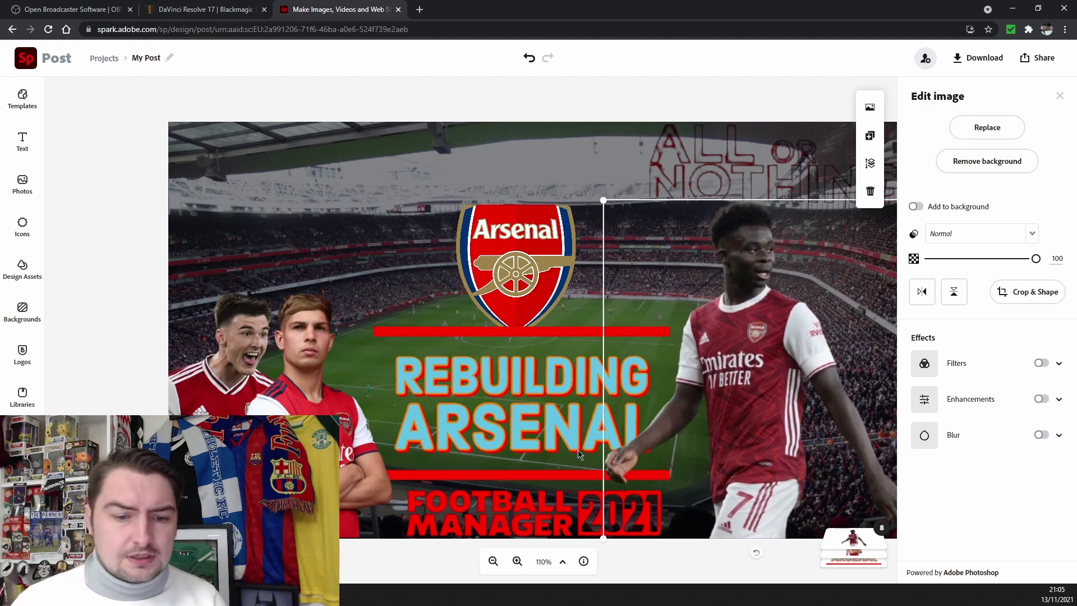
Move the REBUILDING ARSENAL text to the top of the overlapping layers, then deselect.
click(852, 543)
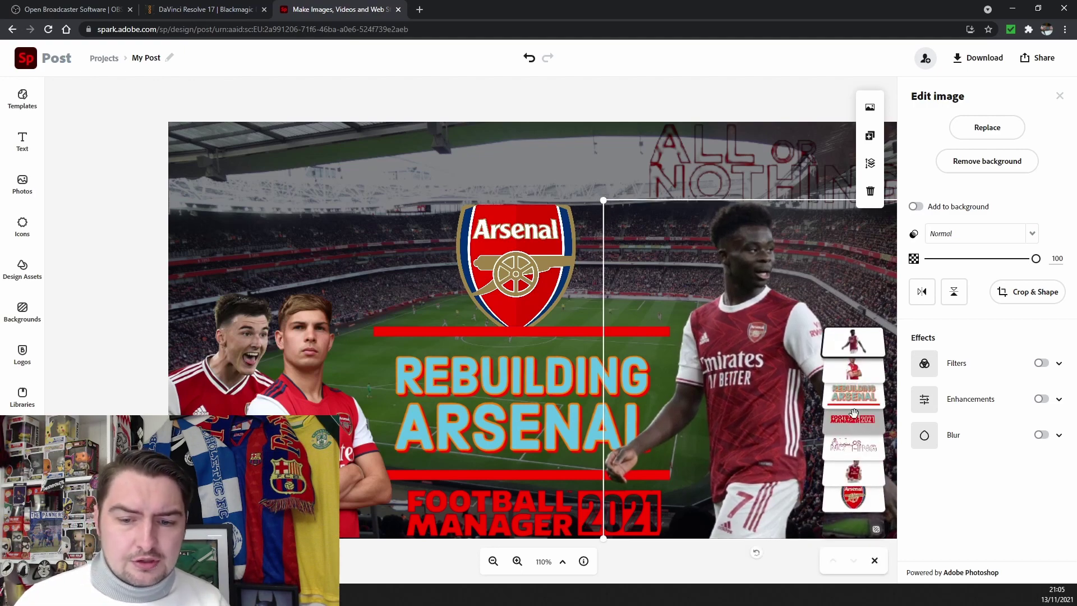
drag(852, 410, 847, 332)
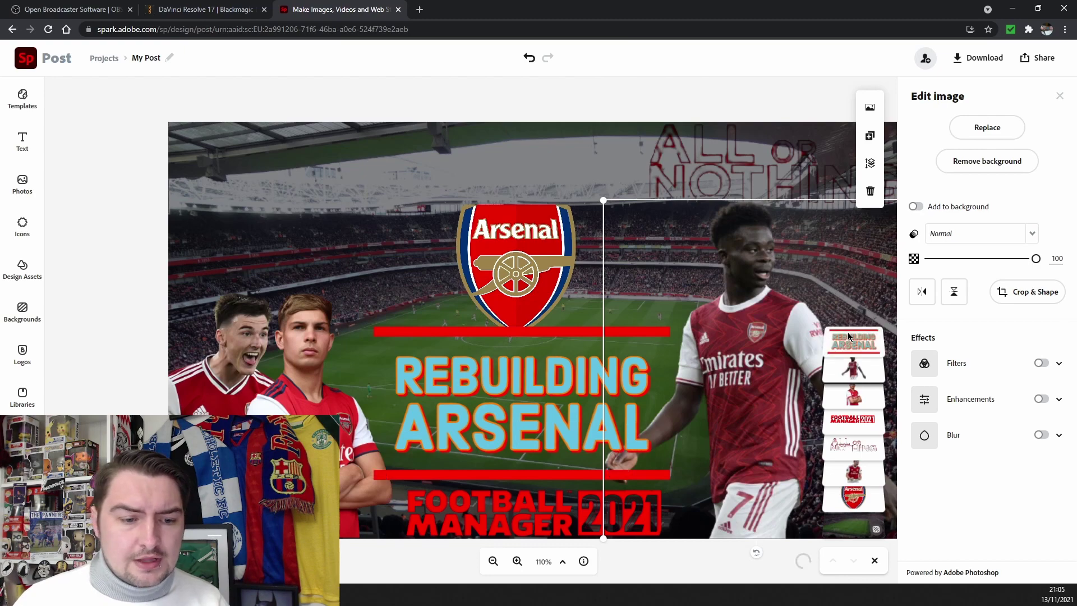
click(624, 138)
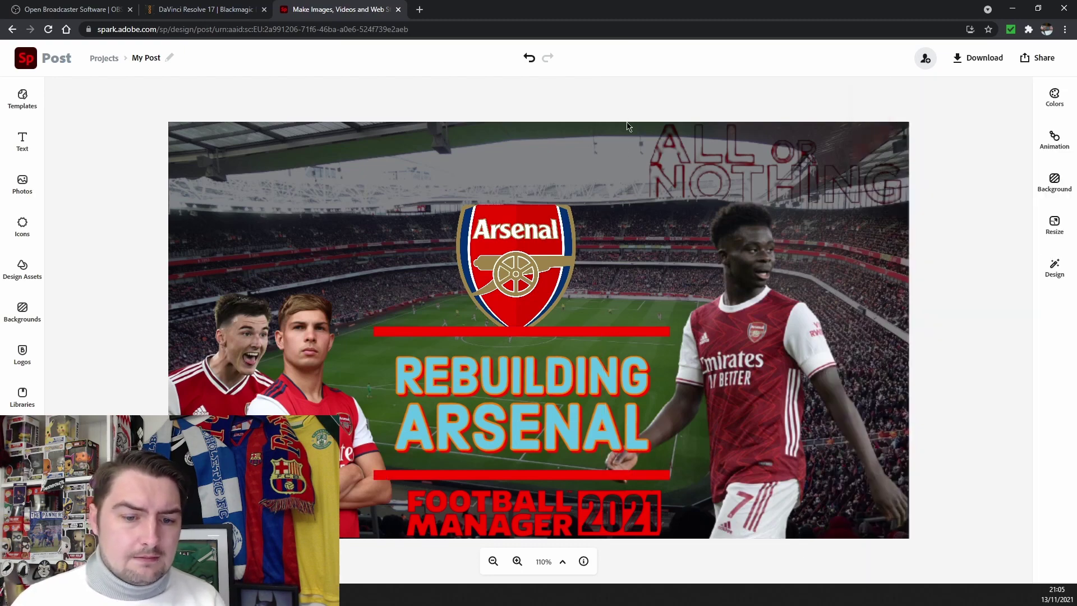
Try the Darken, Grayscale, Matte and Colorize filters on the Football Manager 2021 logo.
click(556, 504)
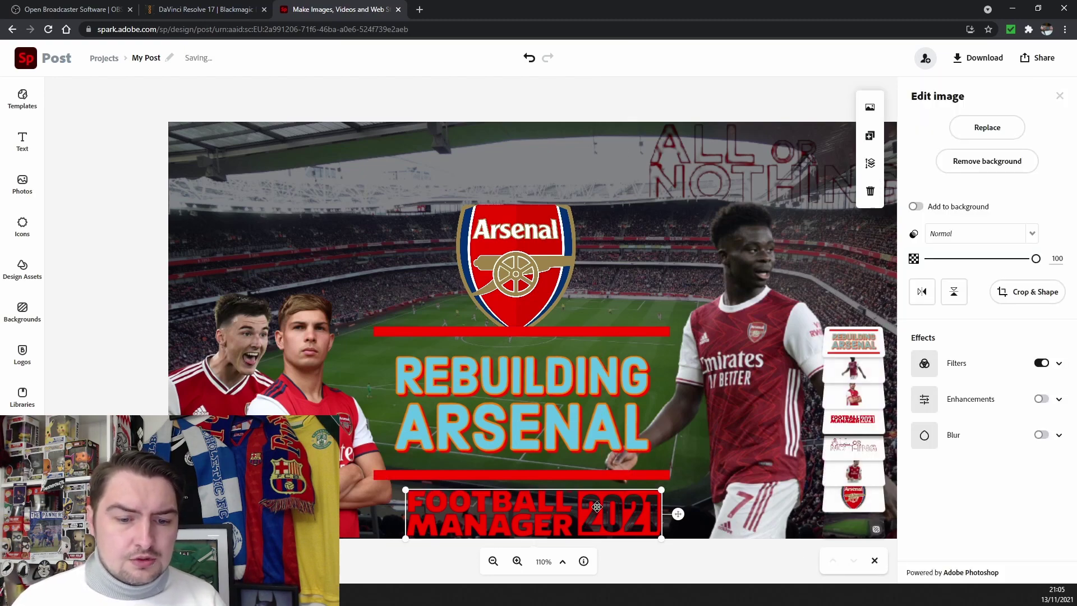
click(956, 365)
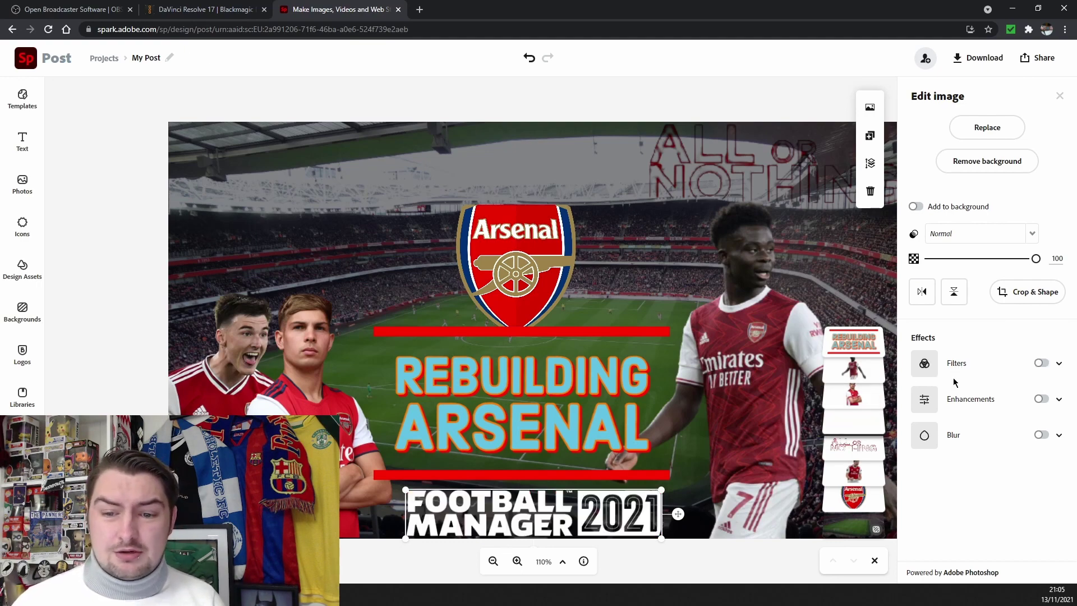
click(954, 364)
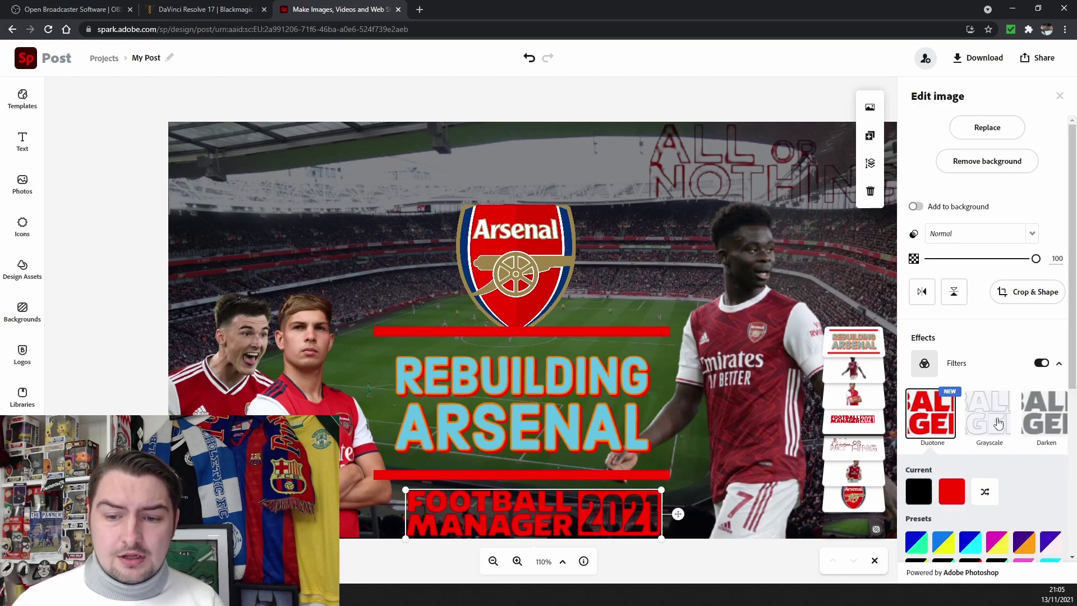
click(1037, 415)
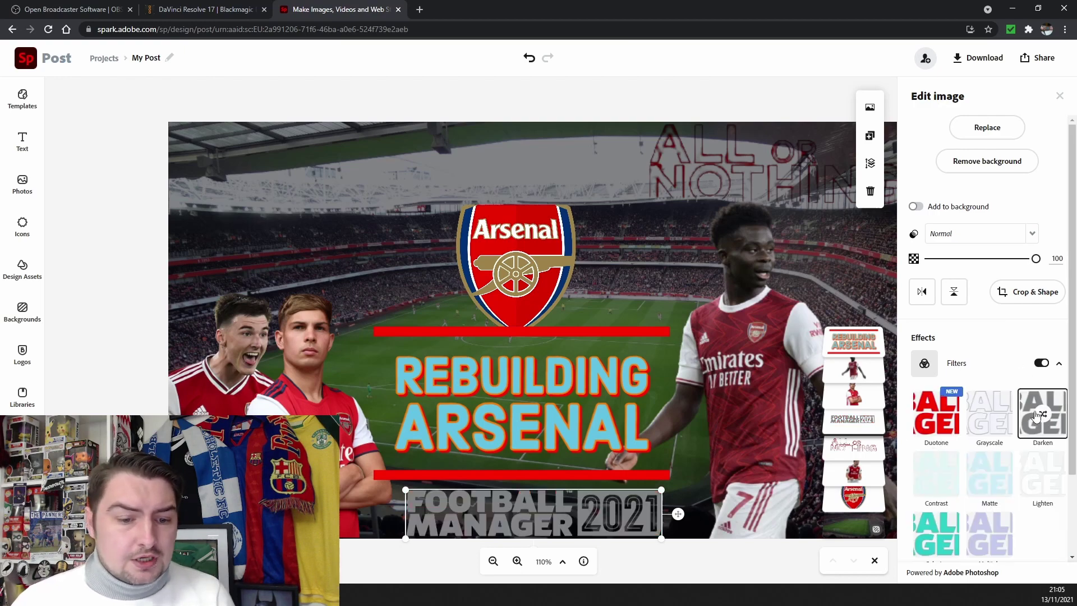
click(976, 426)
click(980, 483)
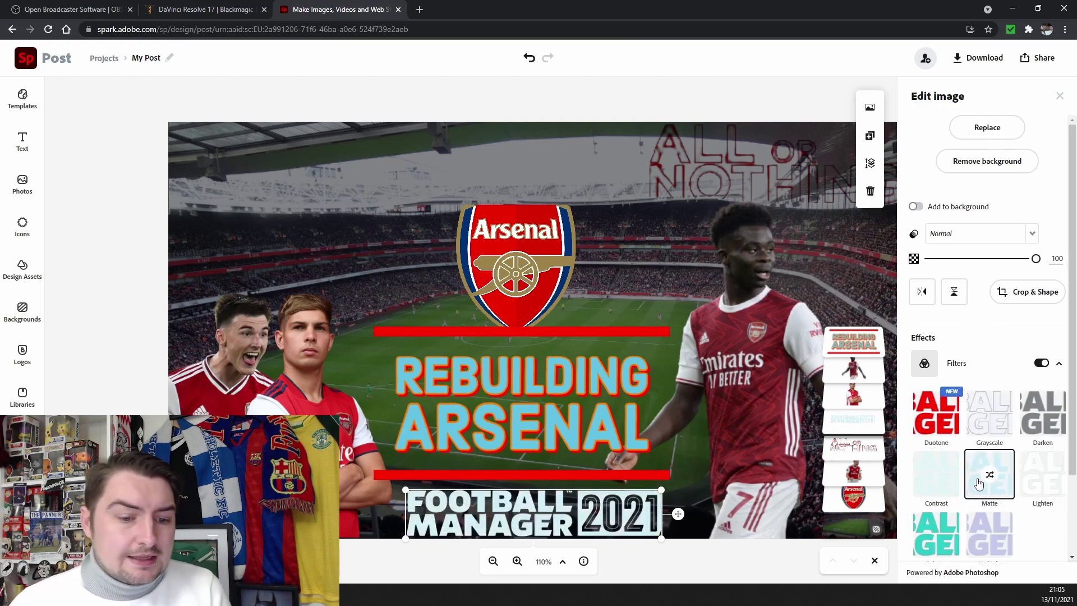
click(932, 532)
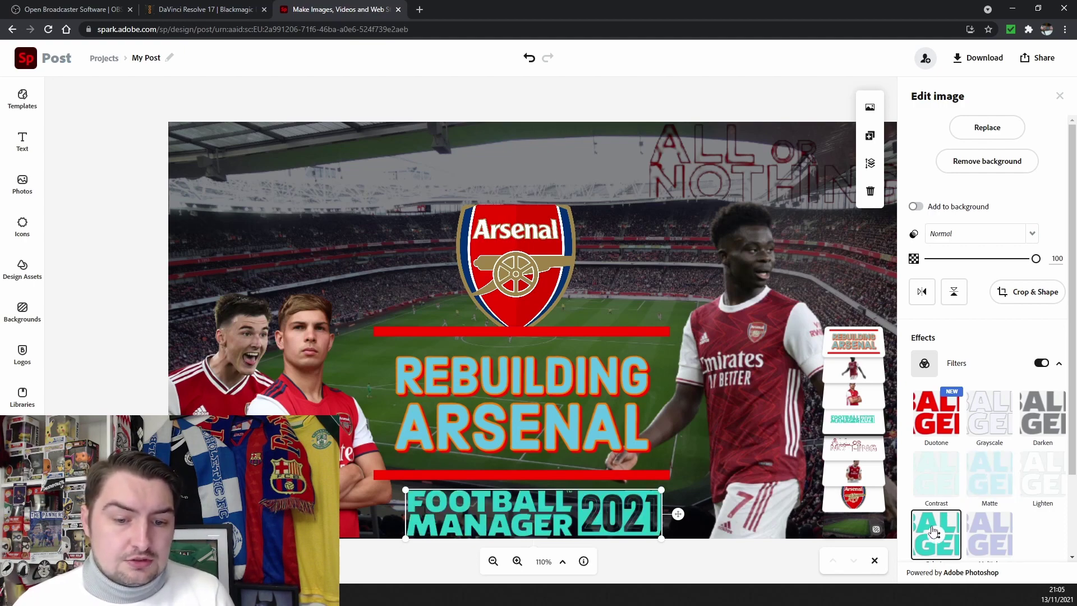
scroll(936, 386, down, 2)
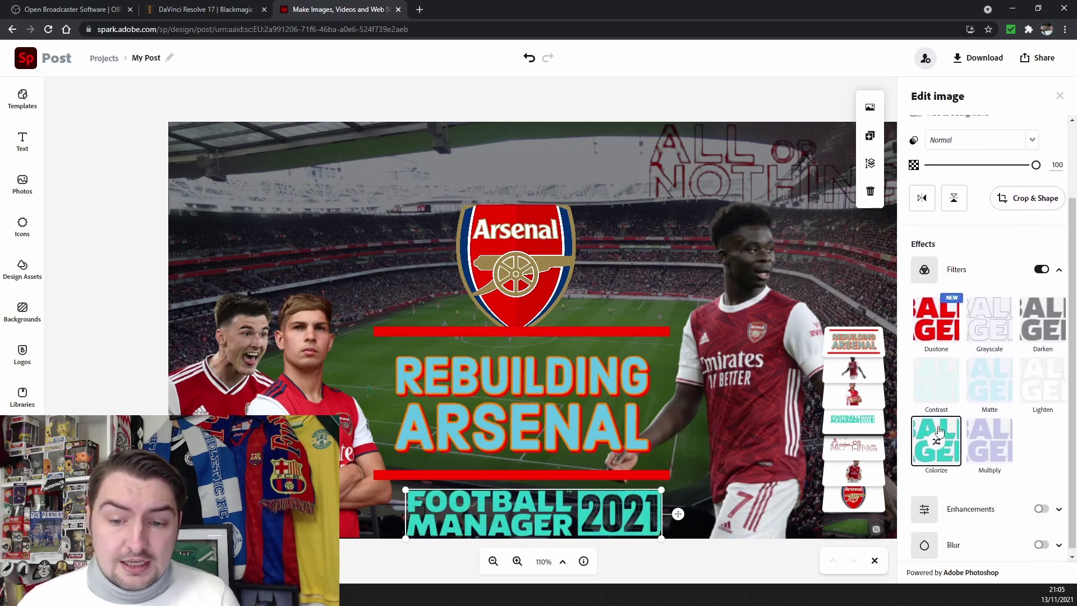
scroll(938, 432, up, 2)
Apply the Duotone filter's teal and pink preset, swapping colours so the logo turns teal.
click(938, 430)
scroll(947, 431, down, 3)
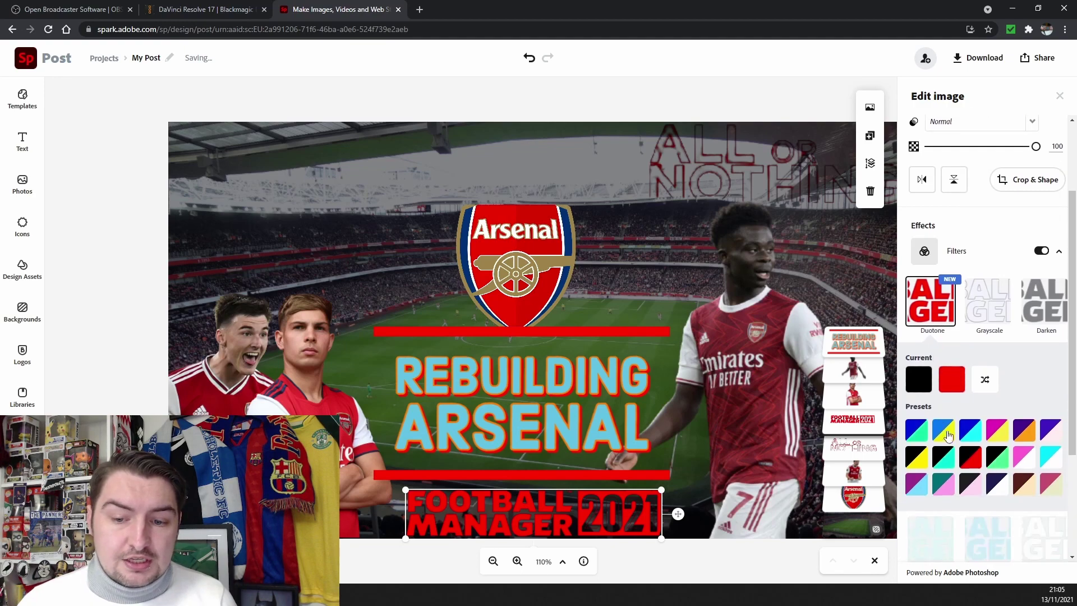
click(986, 386)
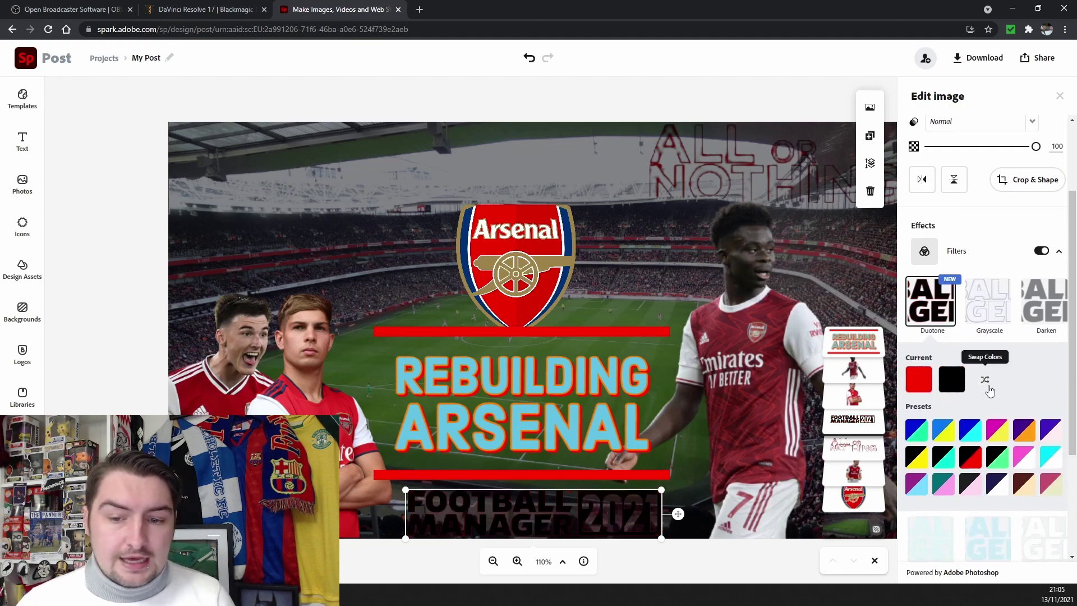
click(987, 387)
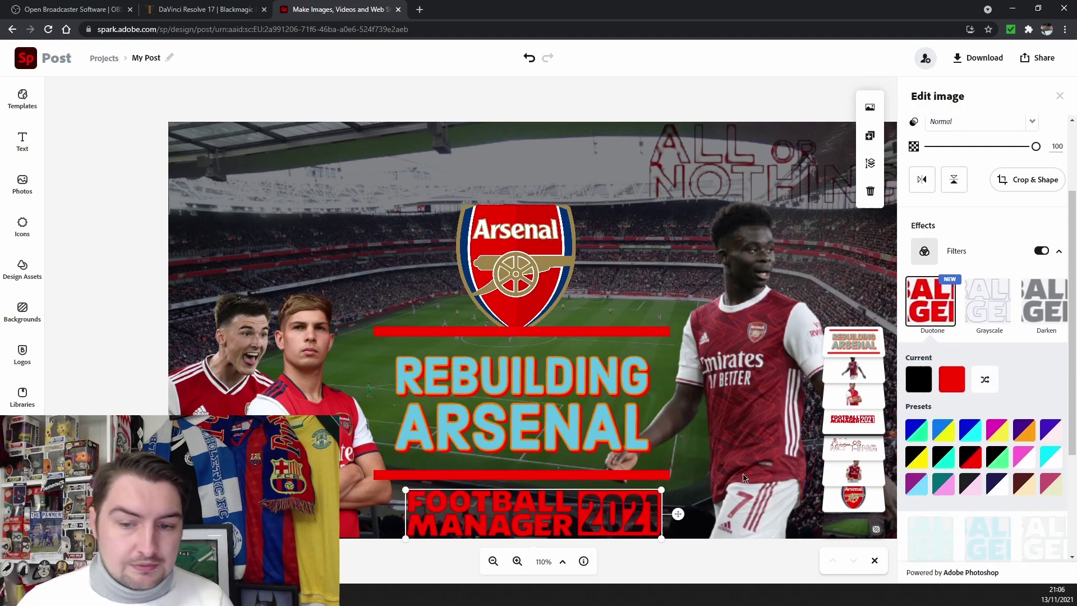
click(915, 456)
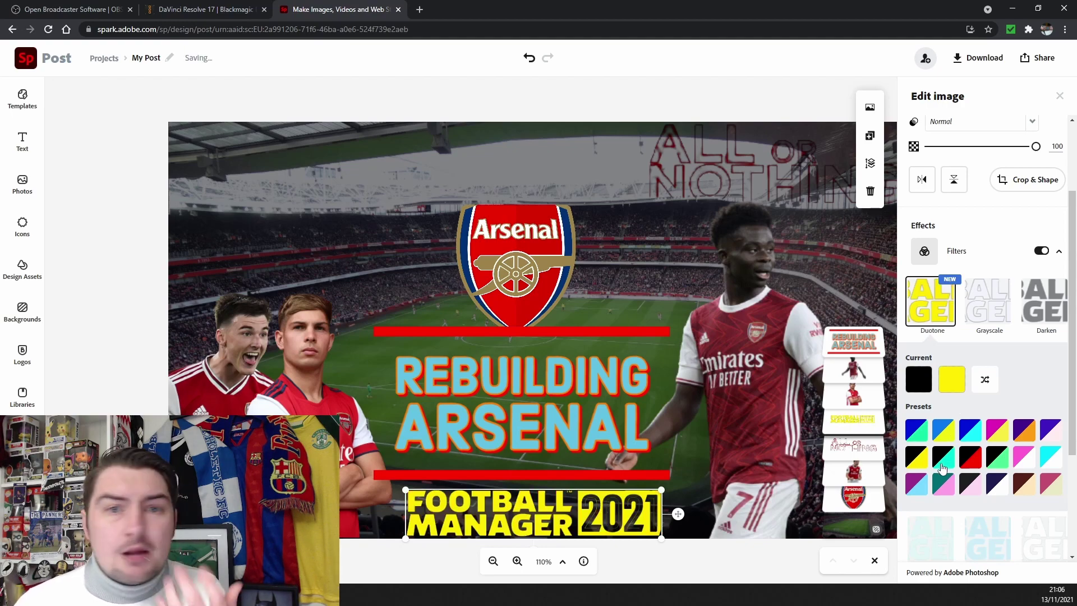
click(941, 486)
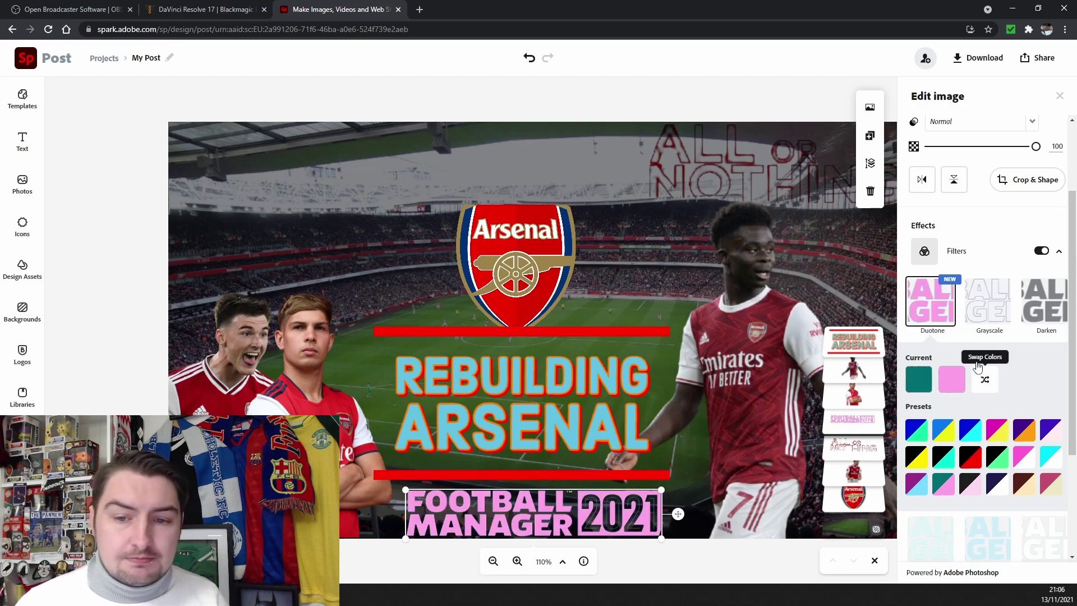
click(977, 366)
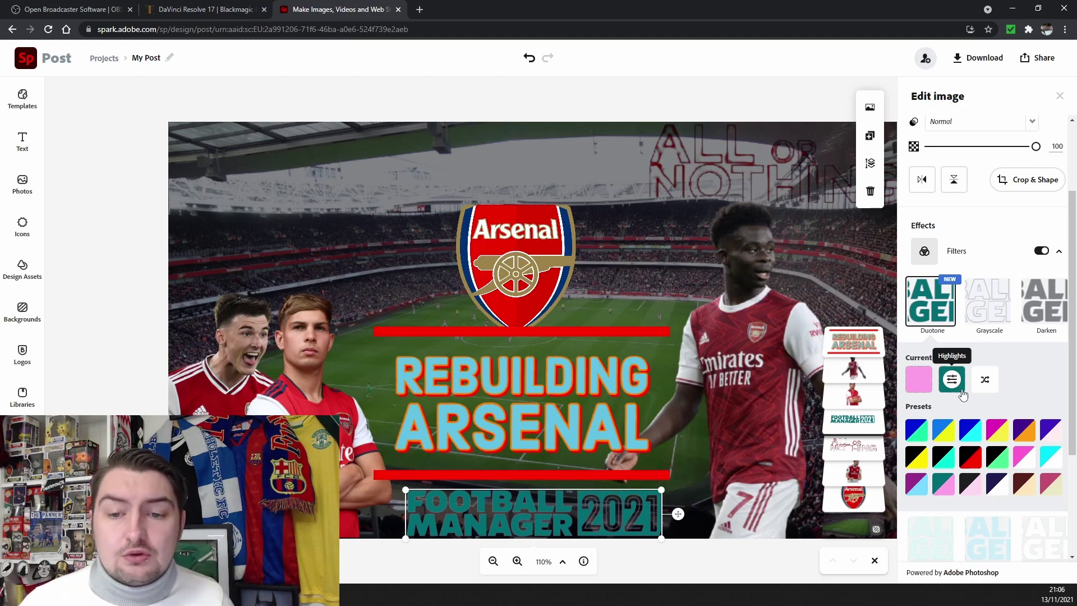
Nudge the REBUILDING ARSENAL title and its bars slightly left.
click(622, 398)
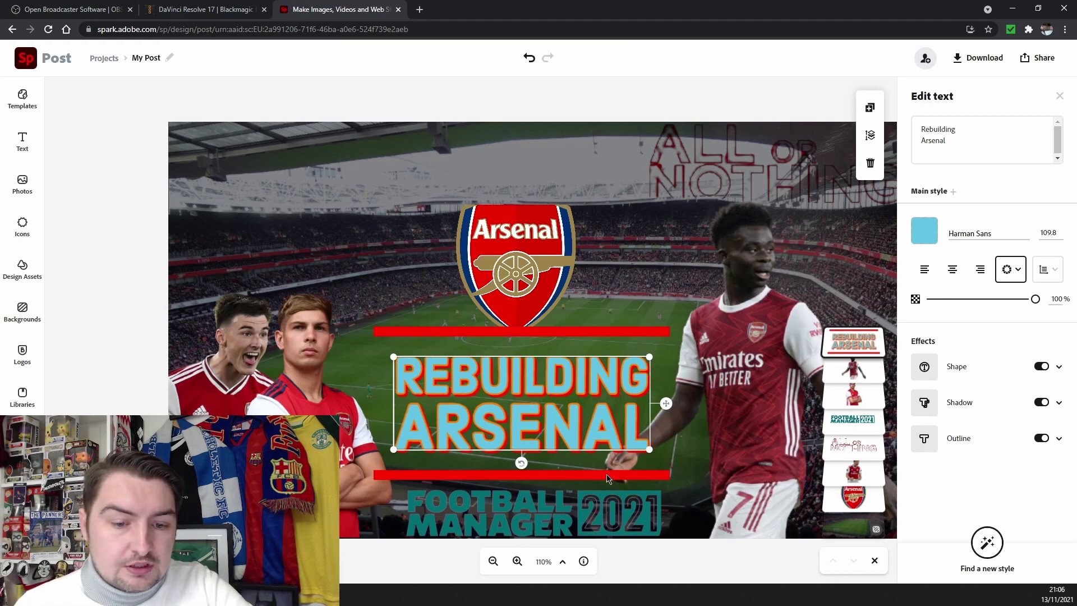
drag(470, 475, 461, 477)
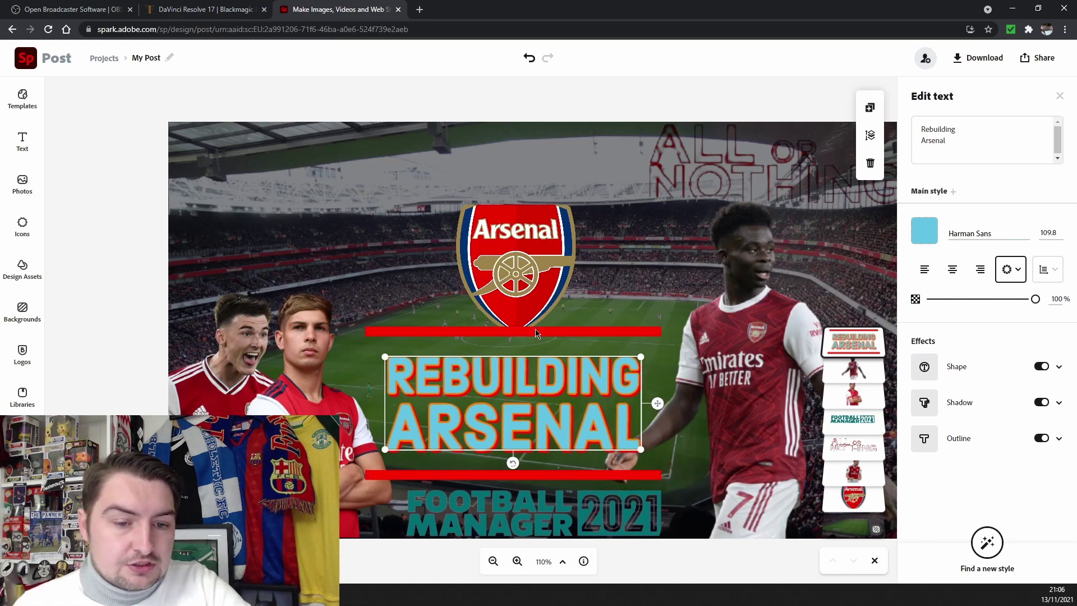
click(555, 240)
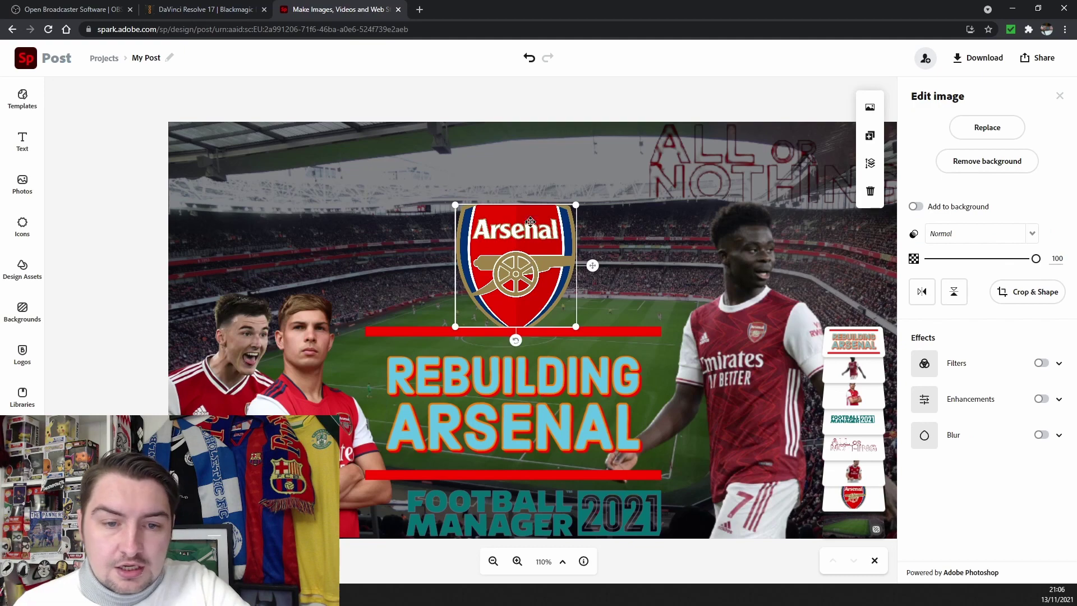
click(644, 335)
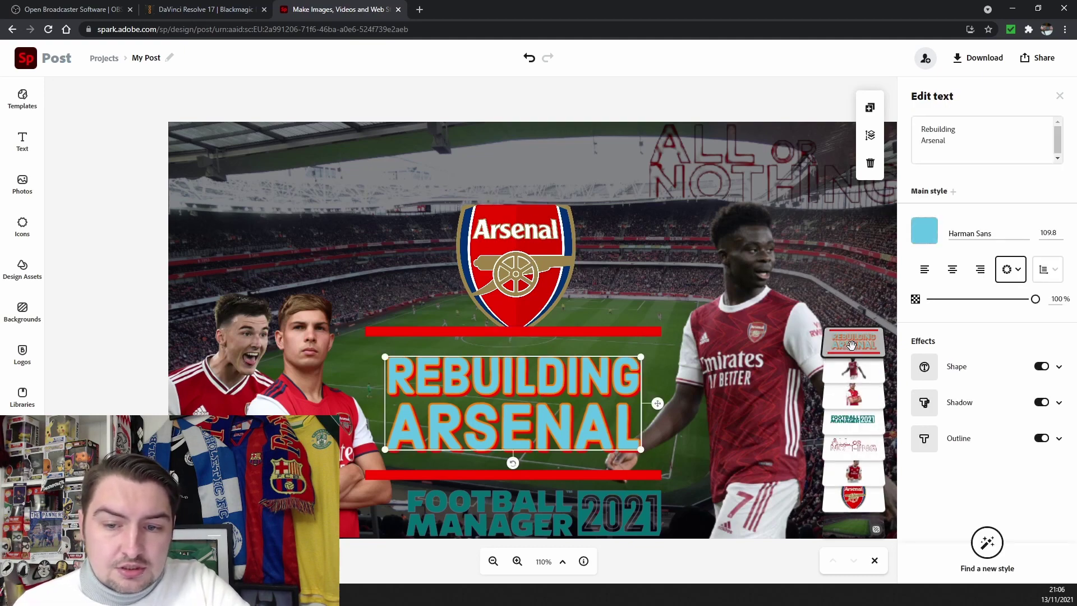
Expand the title's Shape effect, toggling its shadow and bars off and back on.
click(1059, 366)
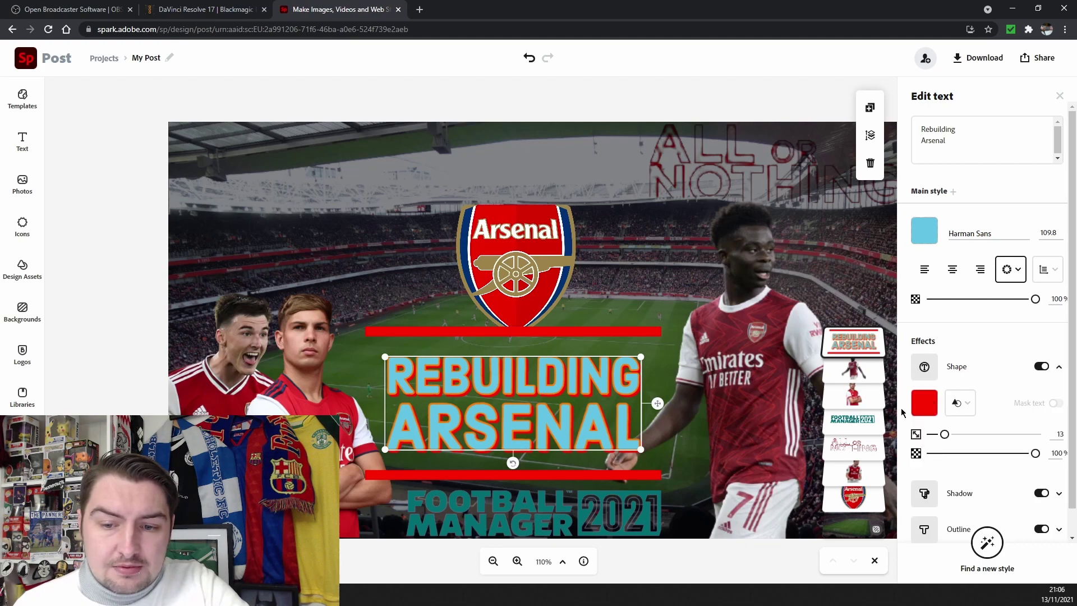
click(929, 499)
scroll(928, 499, down, 1)
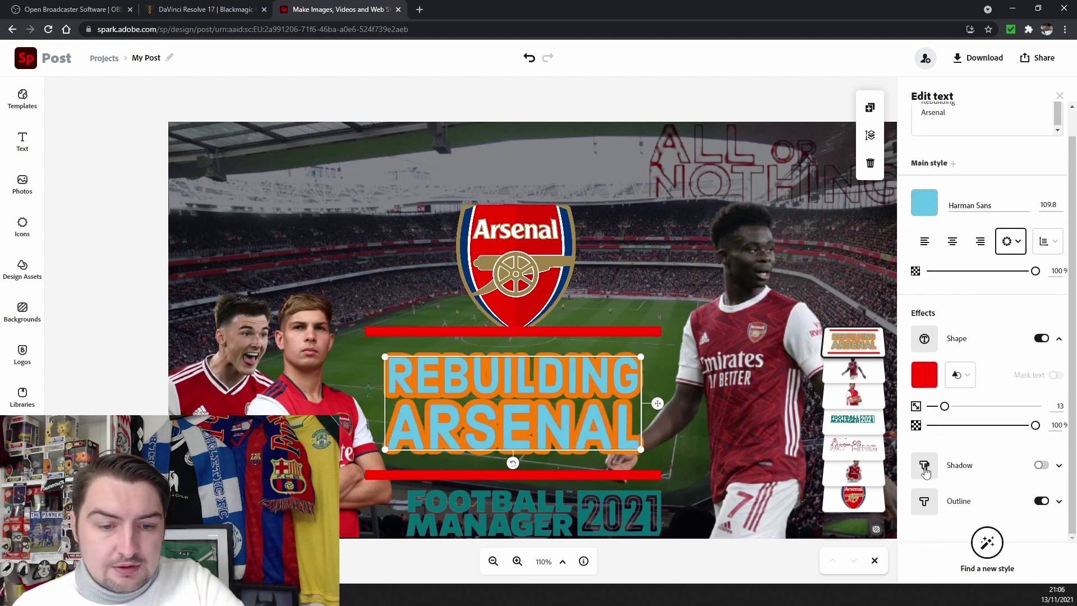
click(925, 470)
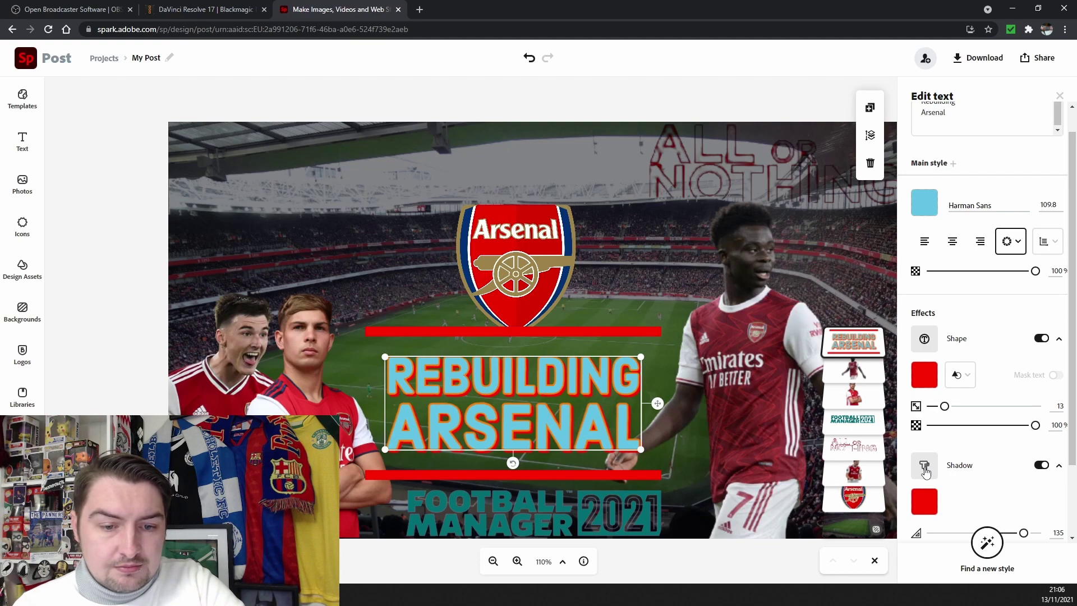
click(925, 341)
click(926, 342)
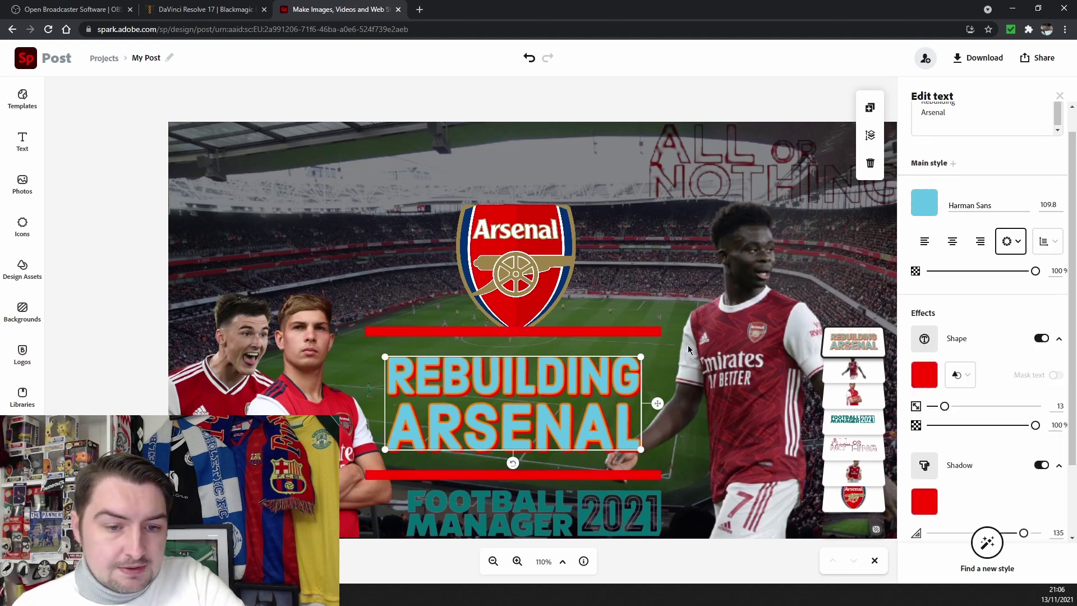
Set the bars around the title to pure black #000000.
click(916, 385)
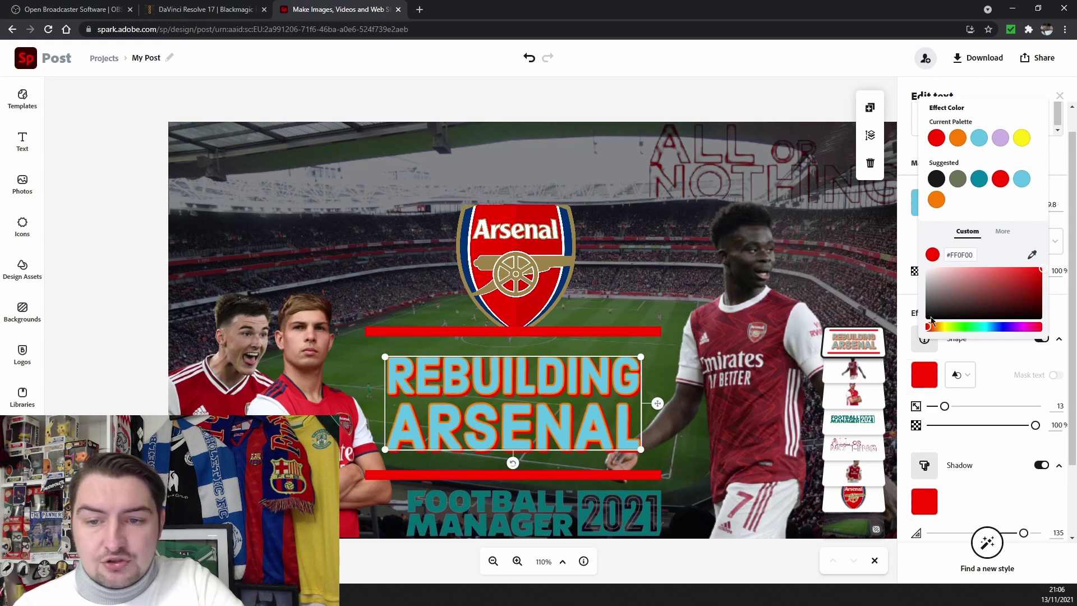
click(936, 180)
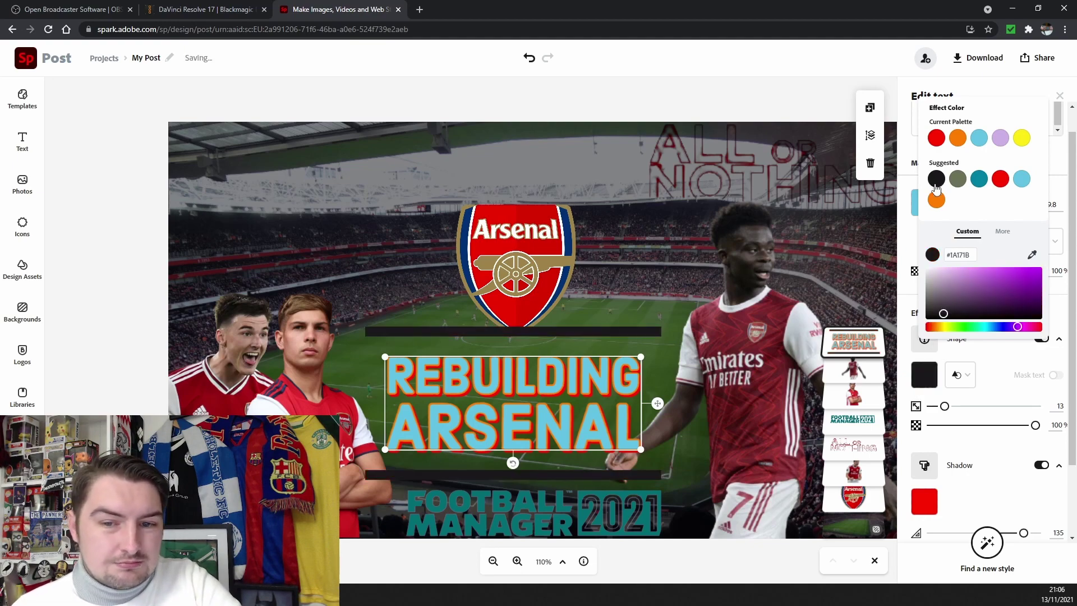
drag(963, 319, 1043, 330)
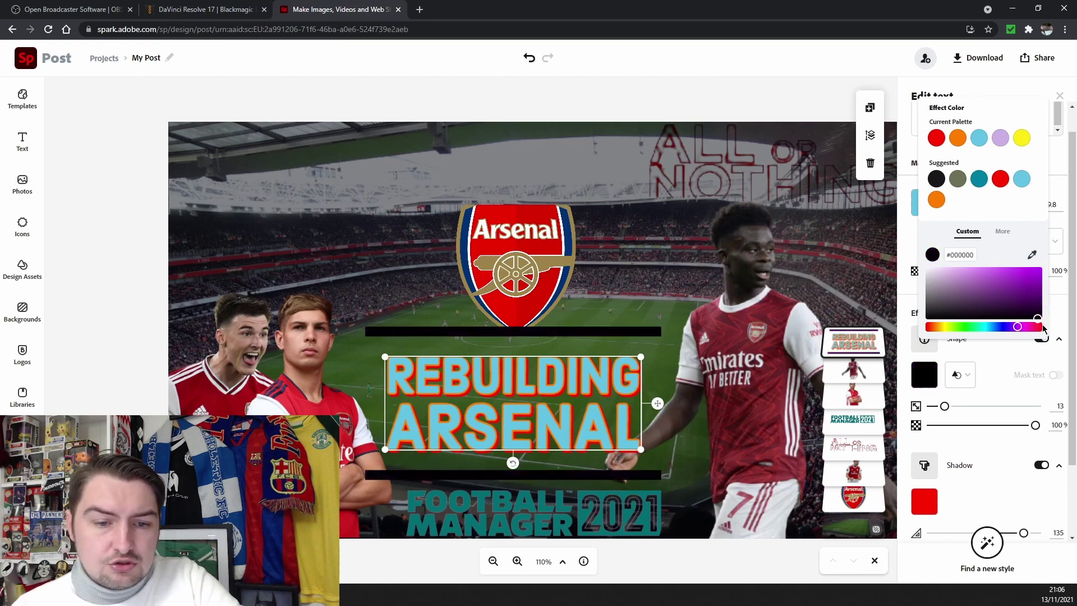
click(903, 245)
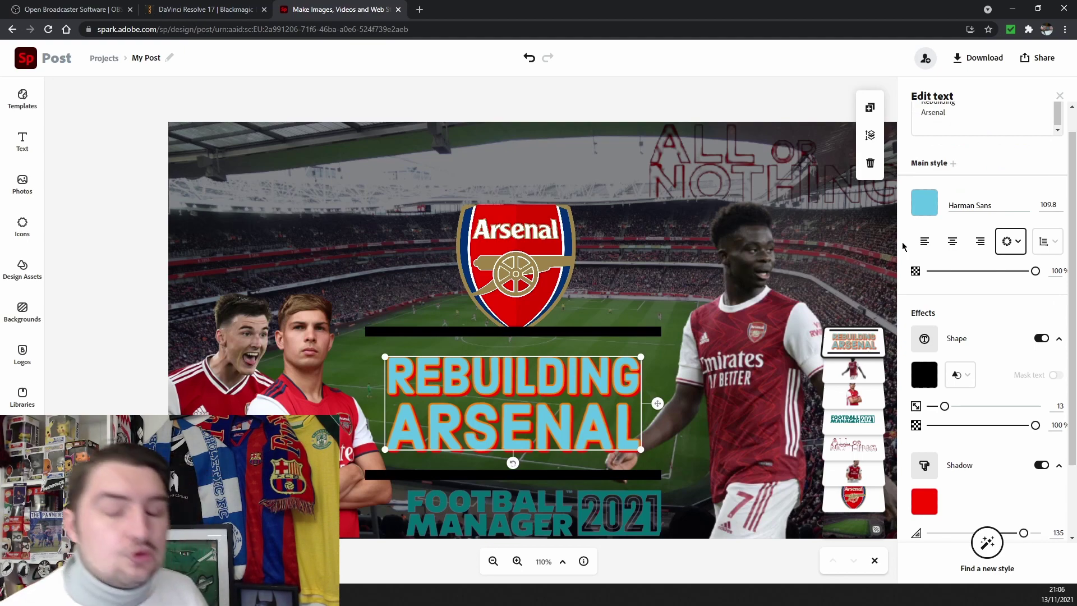